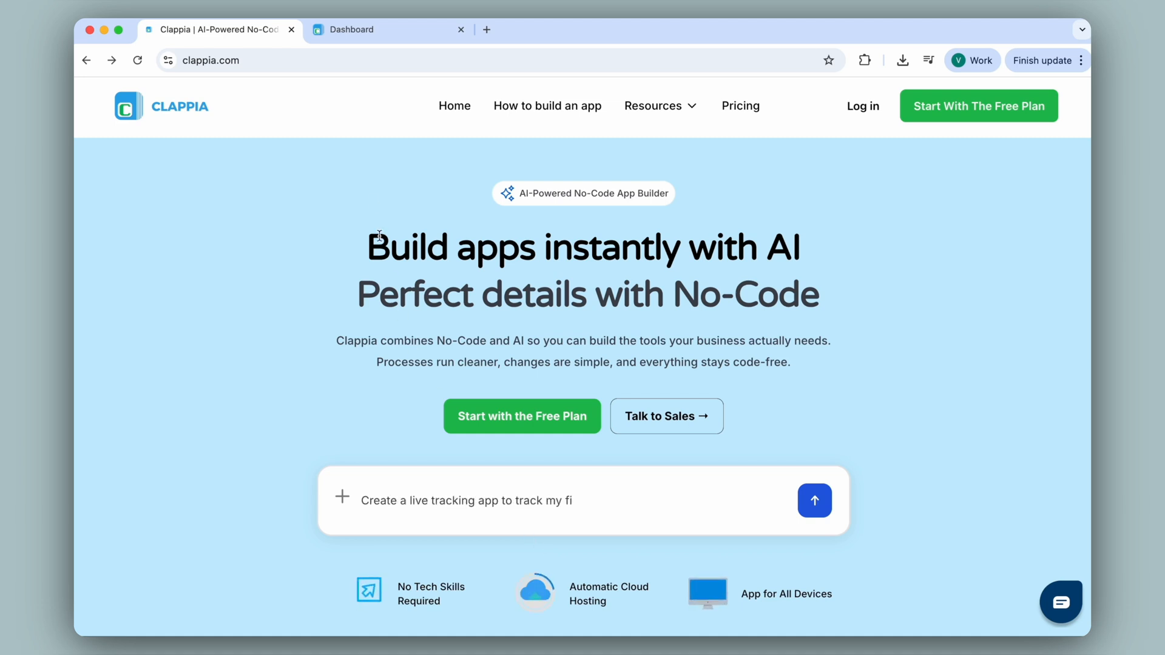
# Step: Open the Incident Report app from the workspace Dashboard
pyautogui.click(386, 32)
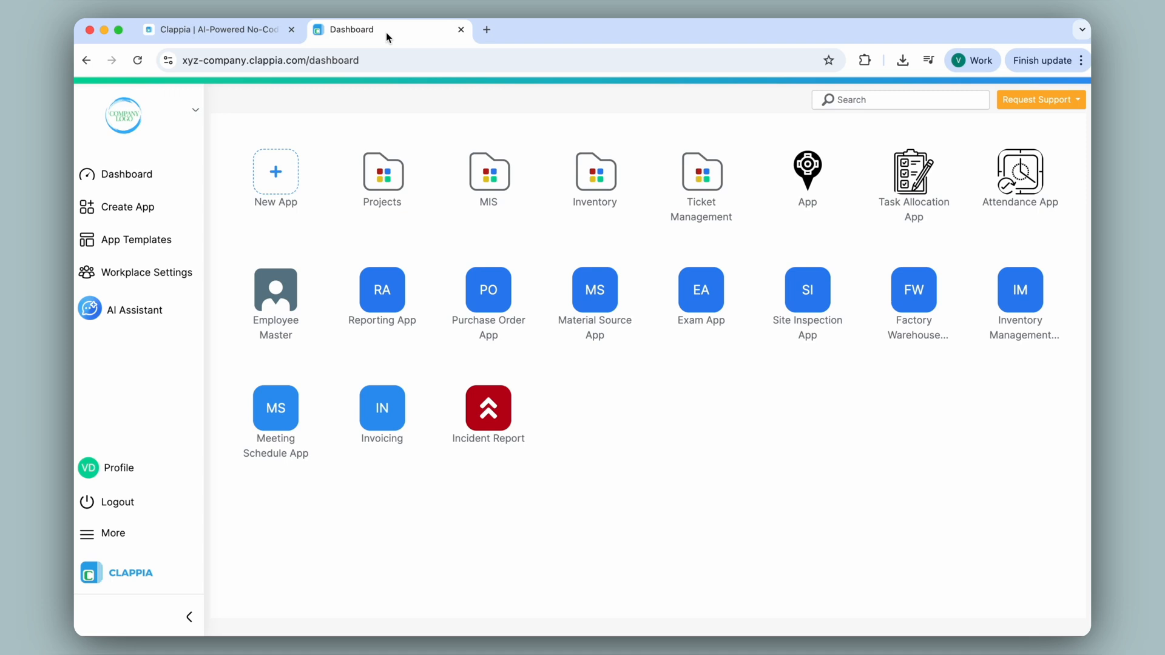
pyautogui.click(489, 412)
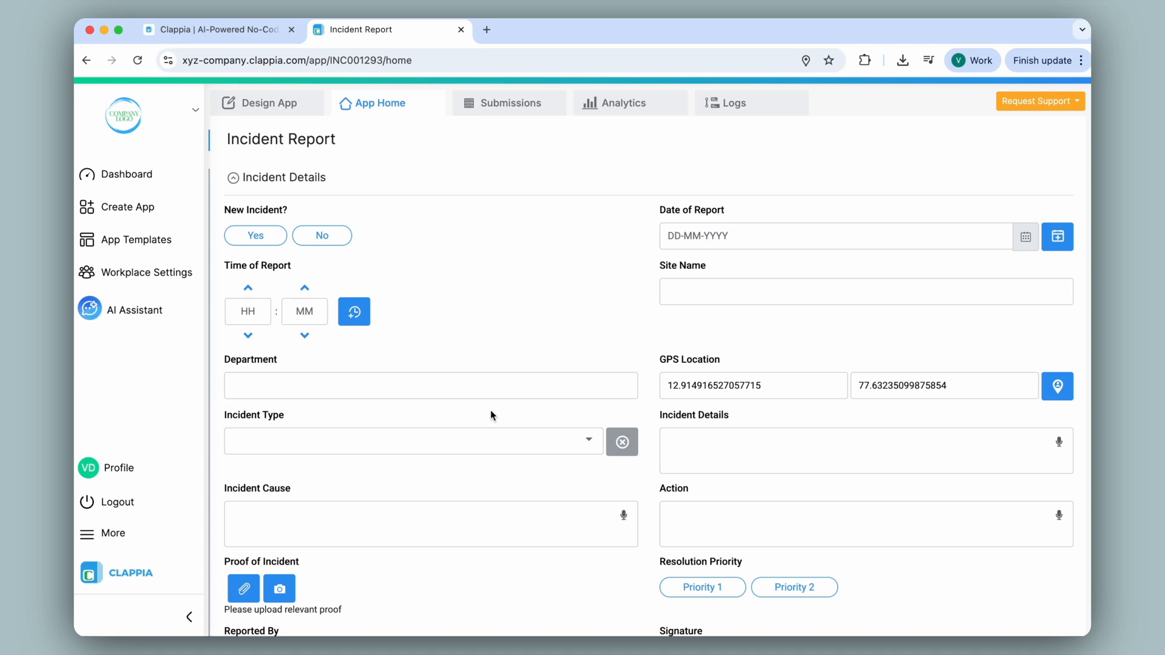
# Step: Go to Design App > Workflows > Trigger Based Flows and start adding a trigger
pyautogui.click(267, 108)
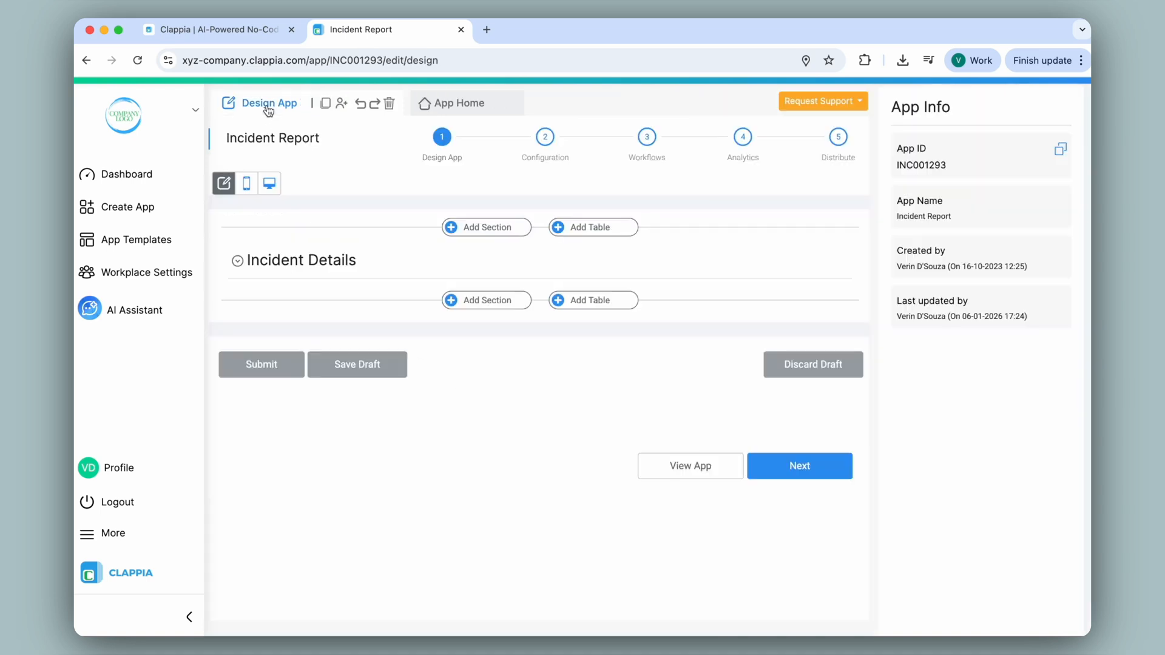
pyautogui.click(647, 137)
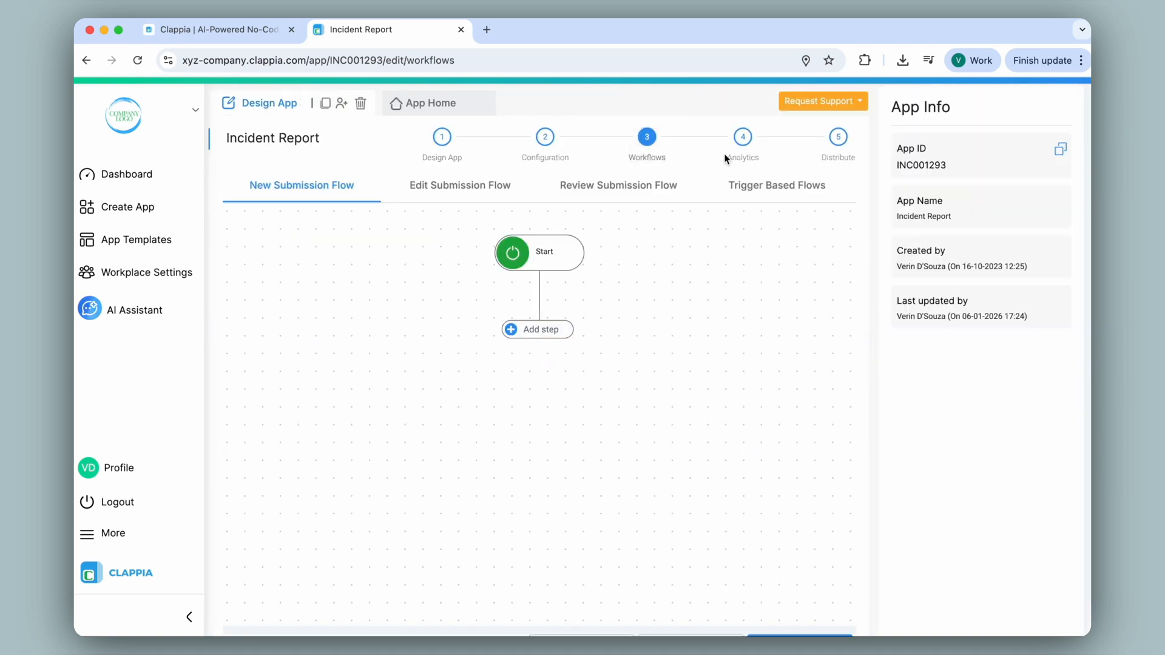
pyautogui.click(806, 186)
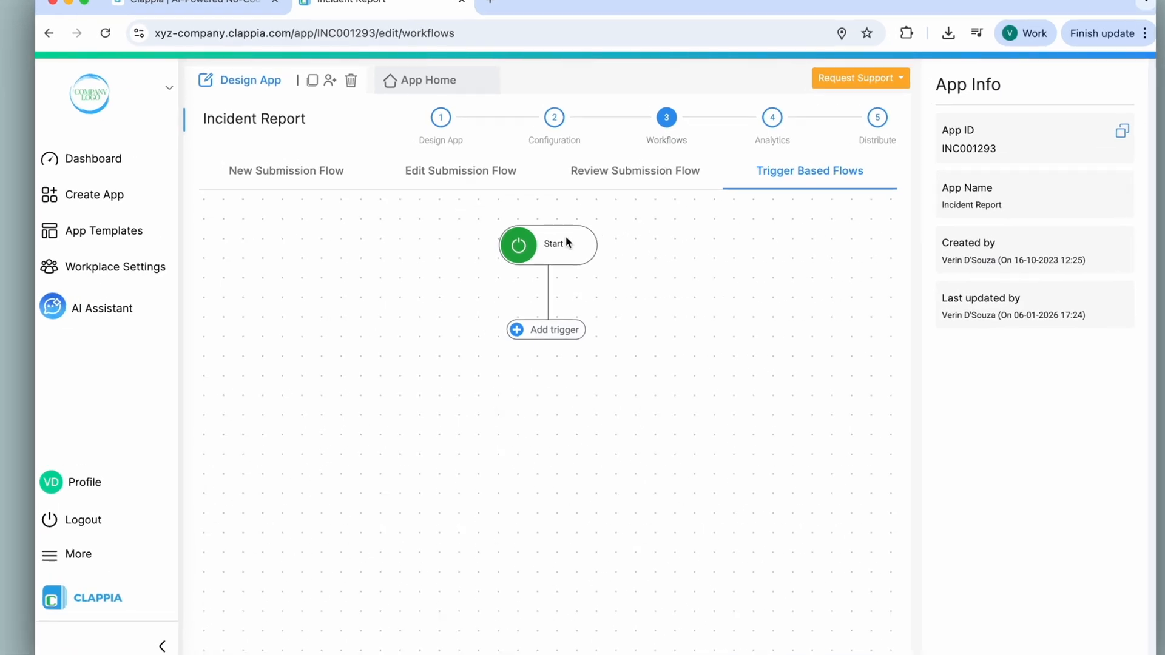
pyautogui.click(515, 252)
# Step: Add a Schedule trigger after Start, set to Hourly at minute 20
pyautogui.click(412, 301)
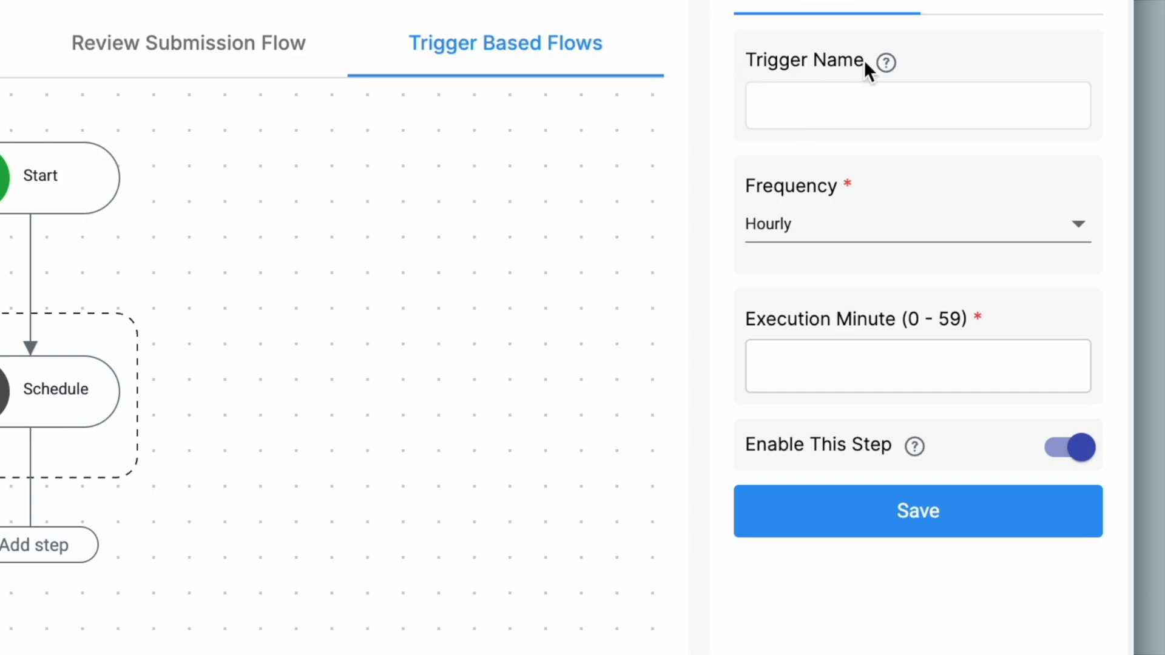
pyautogui.click(820, 226)
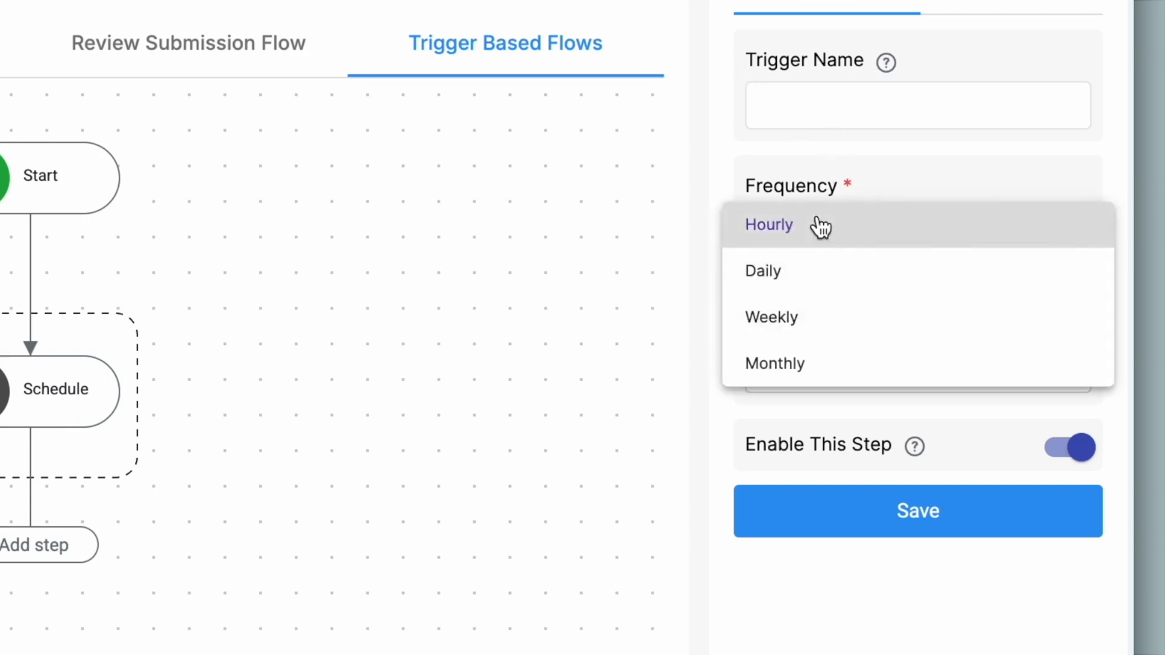
pyautogui.click(820, 225)
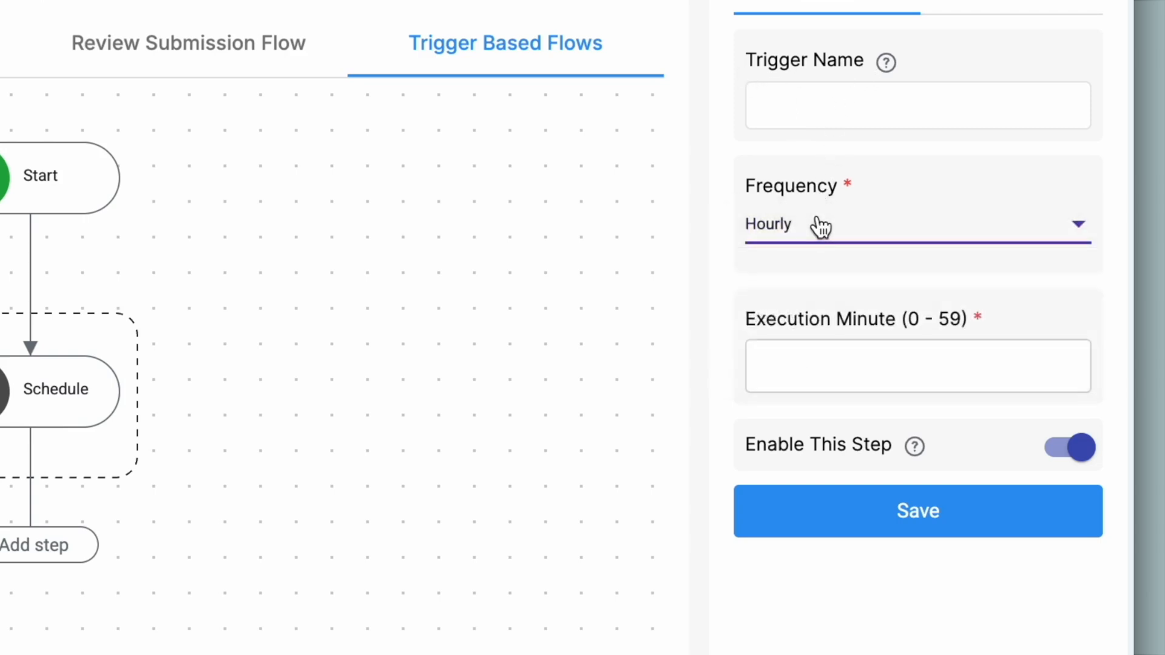
pyautogui.click(825, 371)
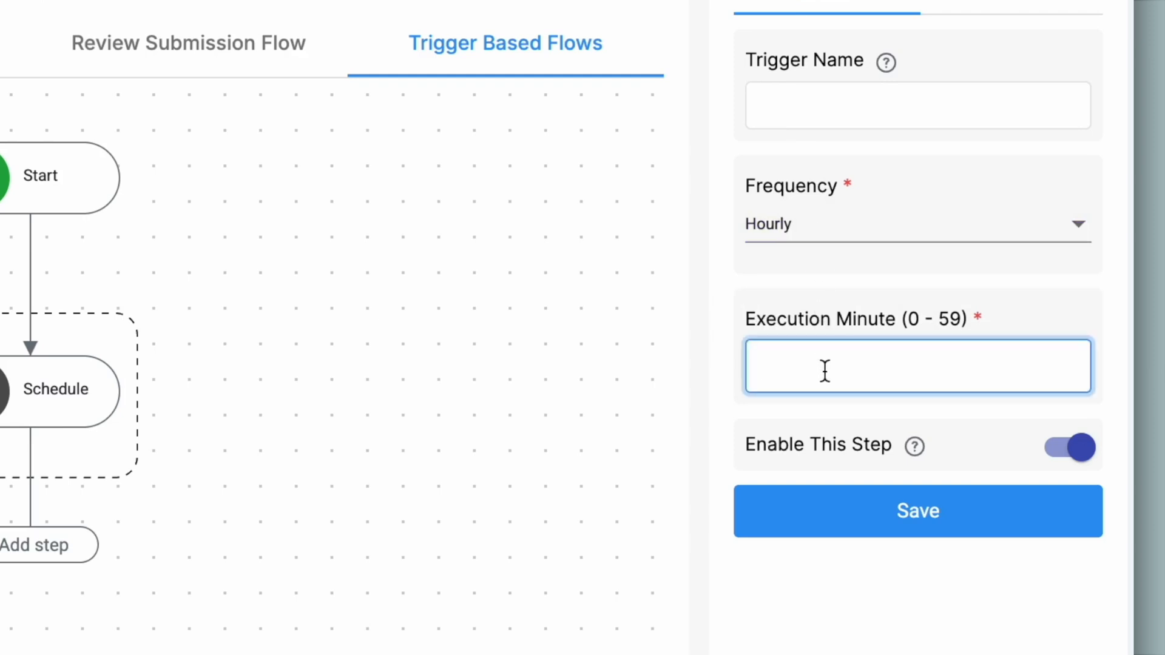
pyautogui.write('20')
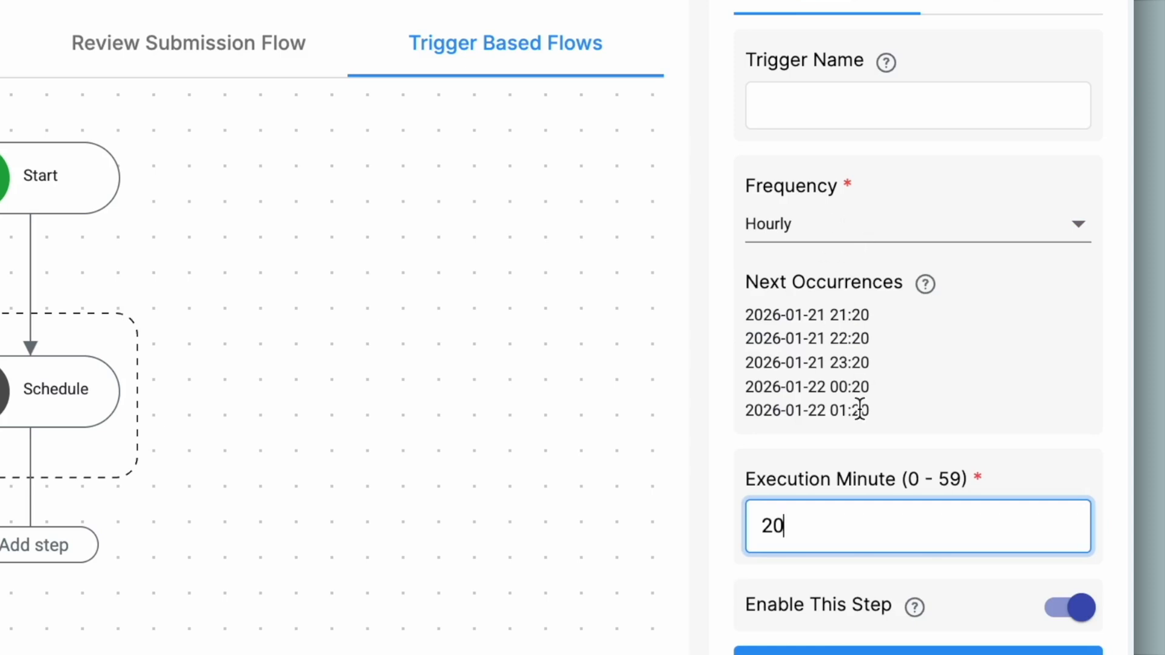
# Step: Try the Daily, Weekly and Monthly frequencies, settling back on Weekly
pyautogui.click(825, 231)
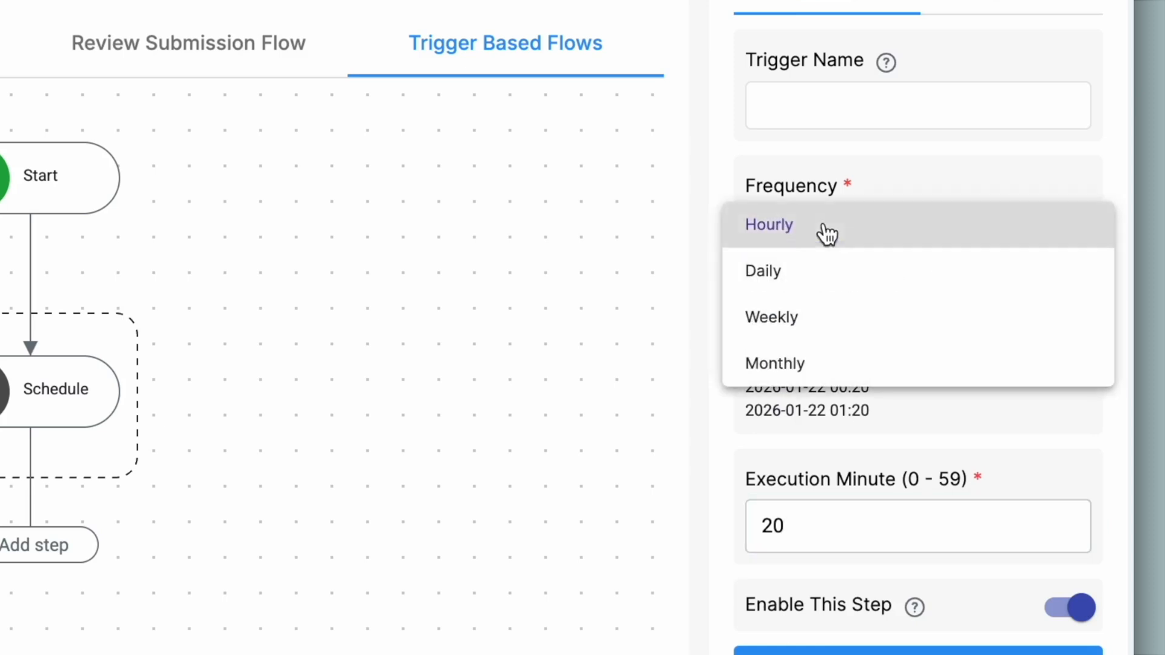
pyautogui.click(802, 278)
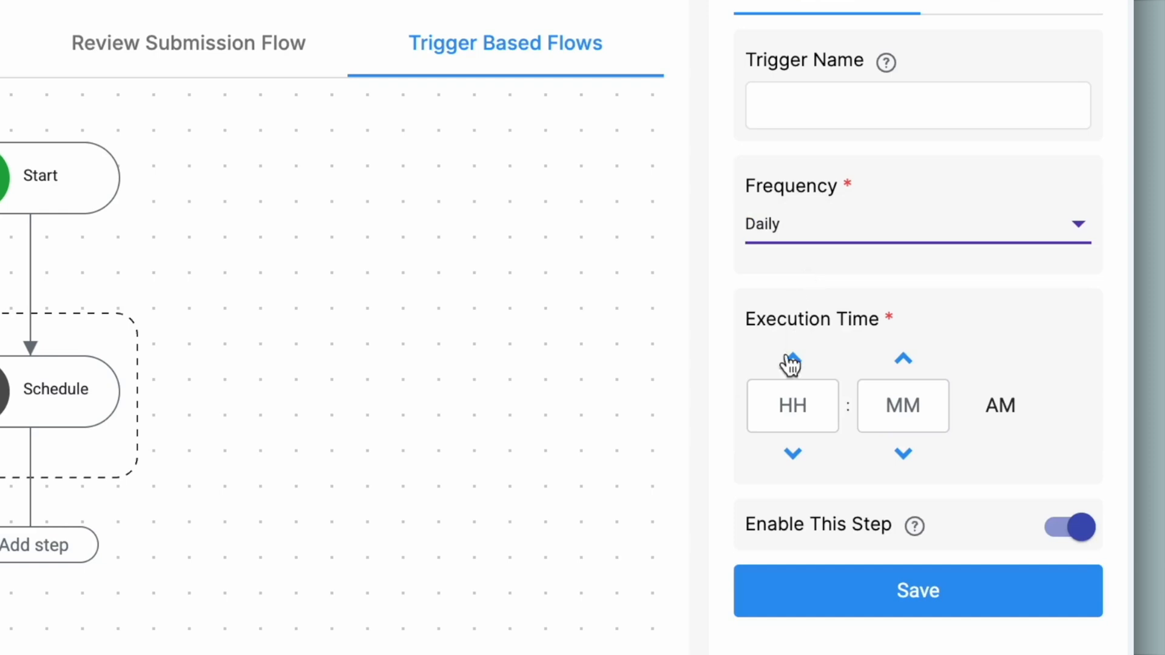
pyautogui.click(807, 234)
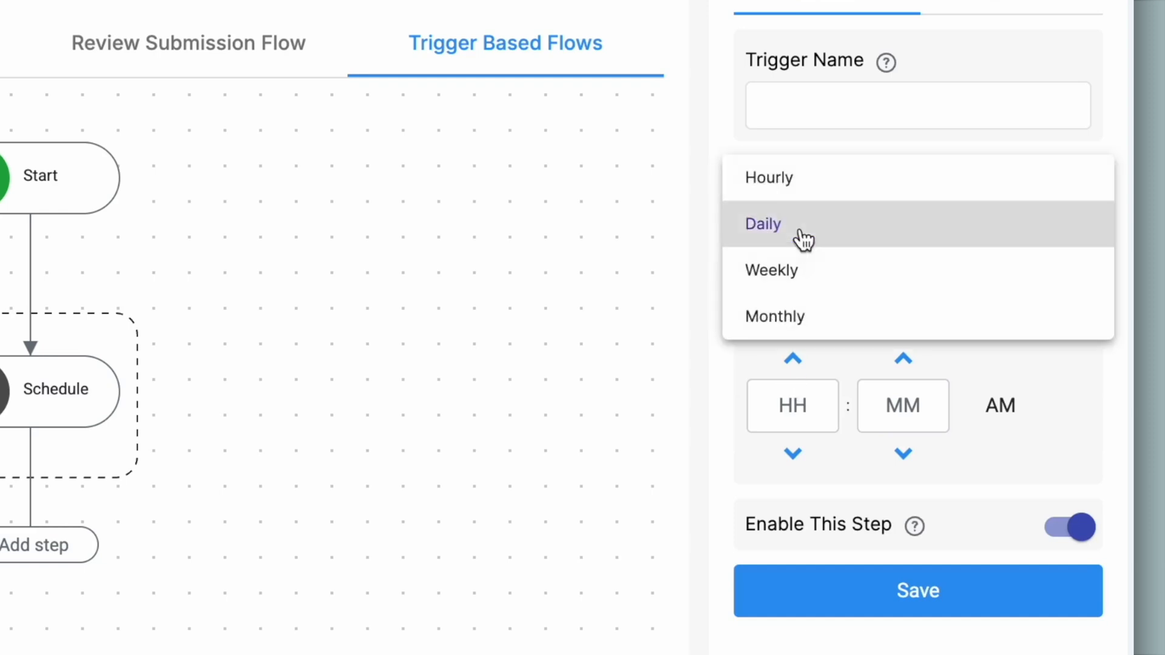
pyautogui.click(801, 272)
pyautogui.scroll(-3, 789, 334)
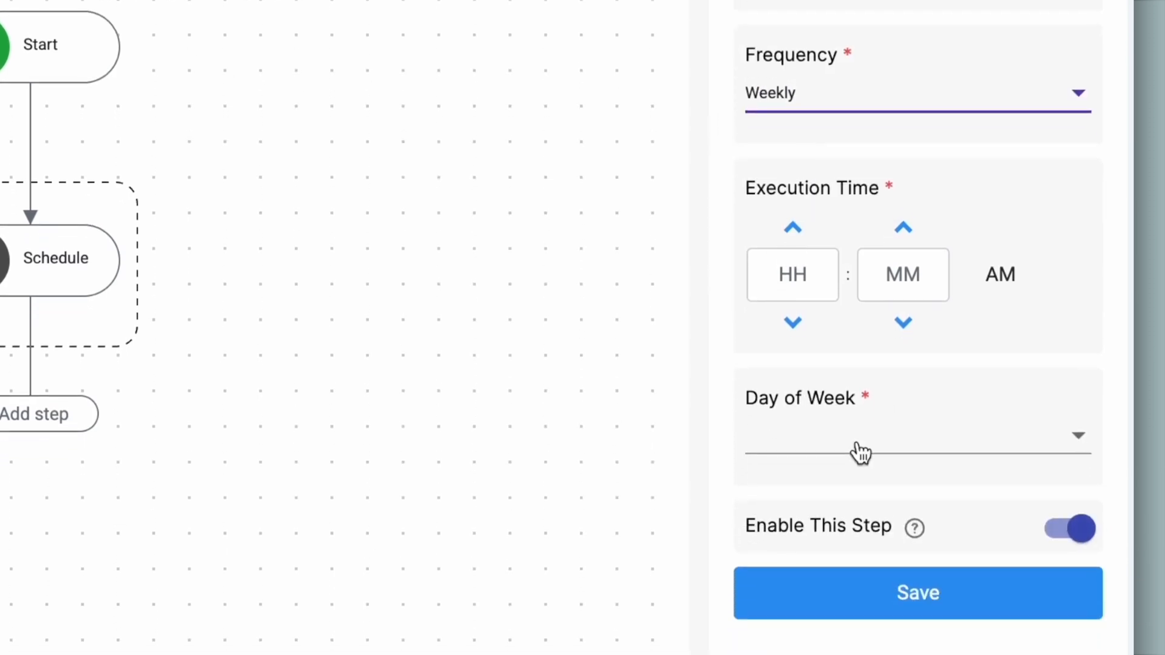
pyautogui.click(859, 450)
pyautogui.click(890, 98)
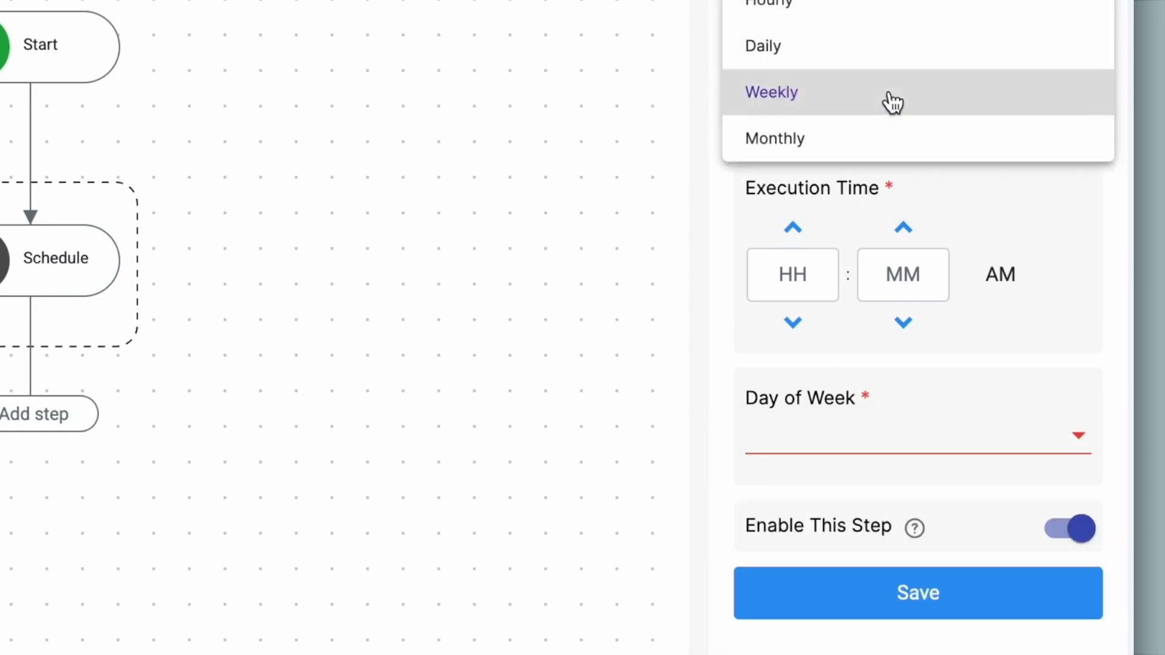
pyautogui.click(847, 152)
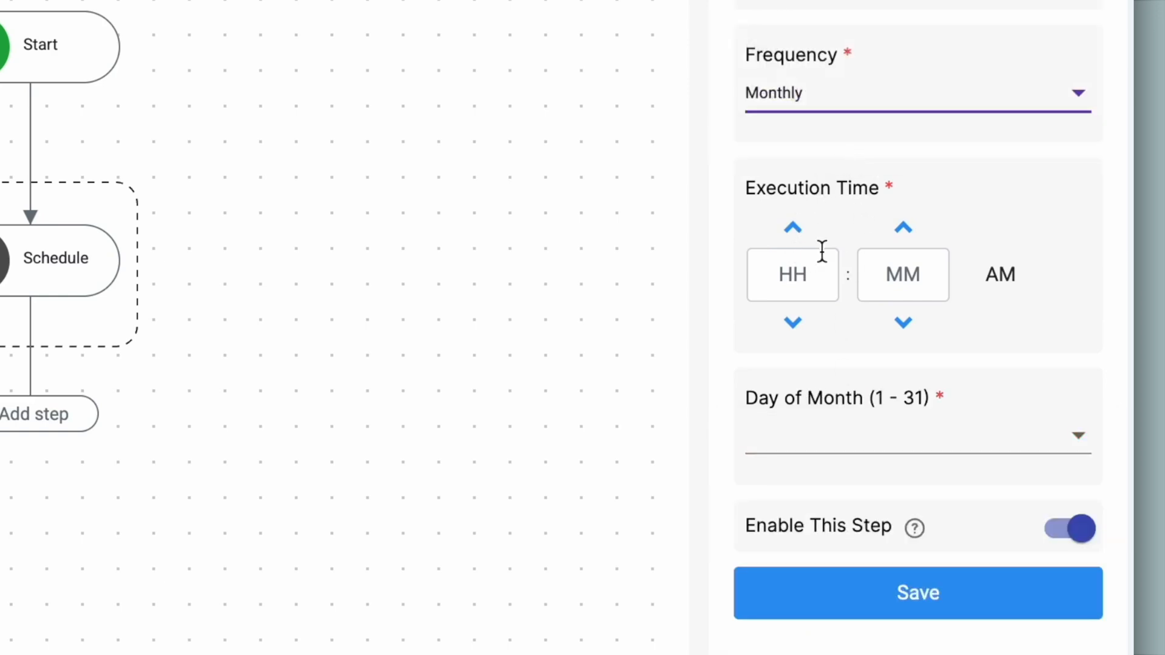
pyautogui.click(845, 426)
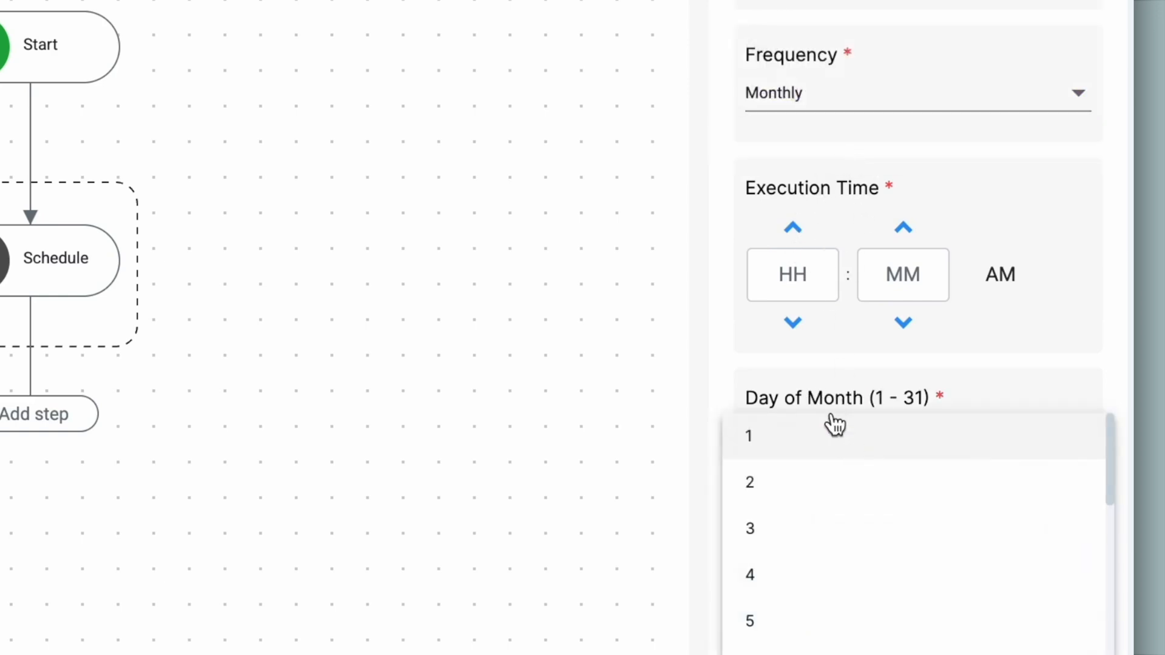
pyautogui.click(829, 105)
pyautogui.click(831, 108)
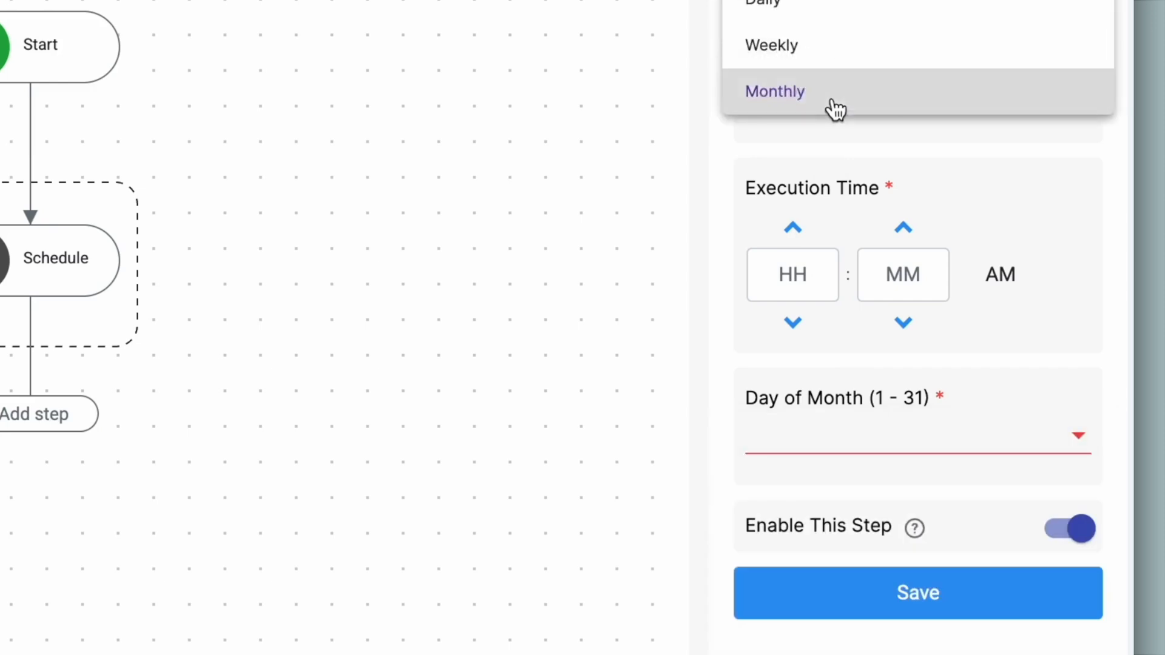
pyautogui.click(826, 54)
# Step: Set execution time 08:50 PM and day Wednesday, then save the Schedule trigger
pyautogui.click(791, 261)
pyautogui.write('20')
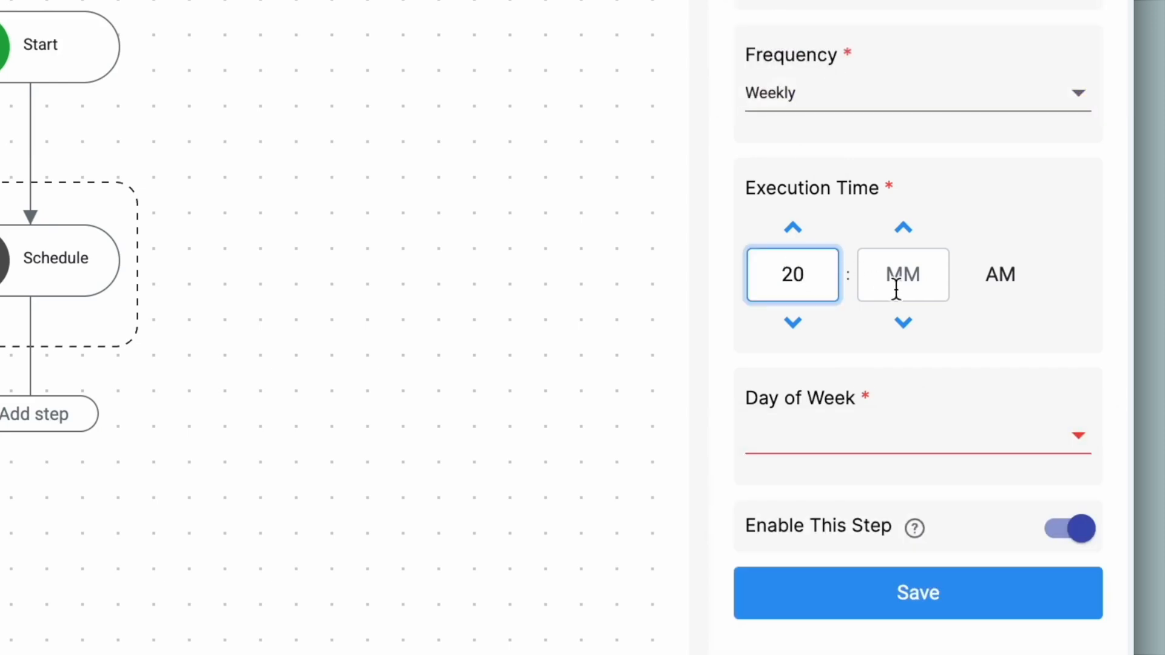
pyautogui.click(897, 289)
pyautogui.write('50')
pyautogui.click(959, 382)
pyautogui.click(957, 437)
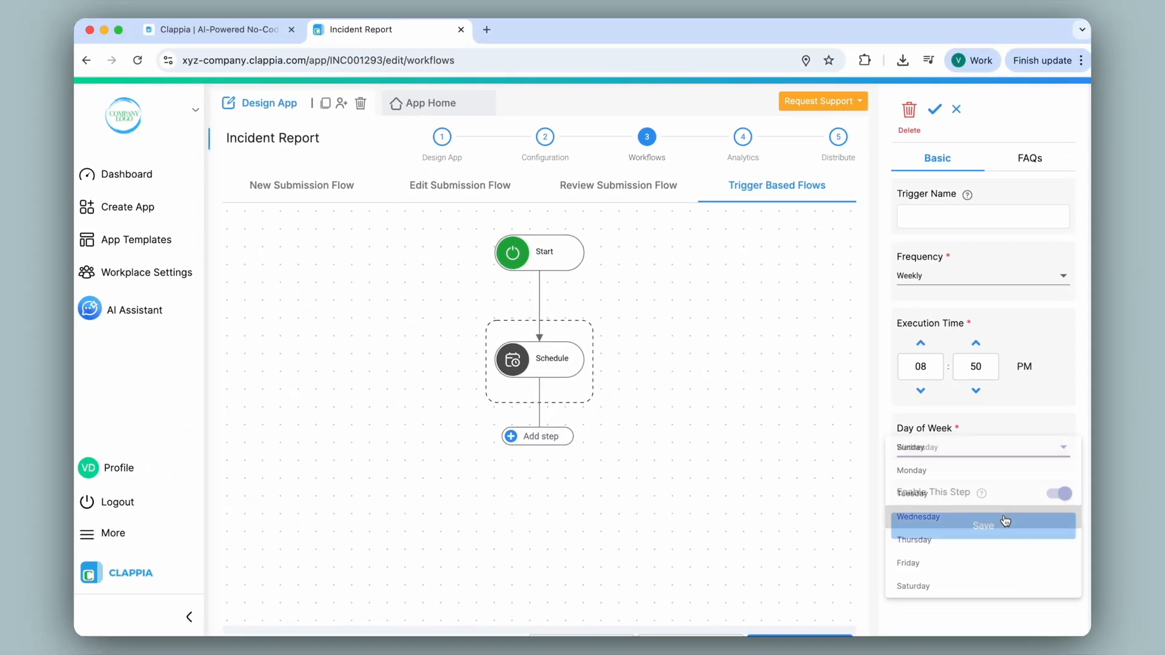
pyautogui.click(1036, 542)
pyautogui.click(986, 607)
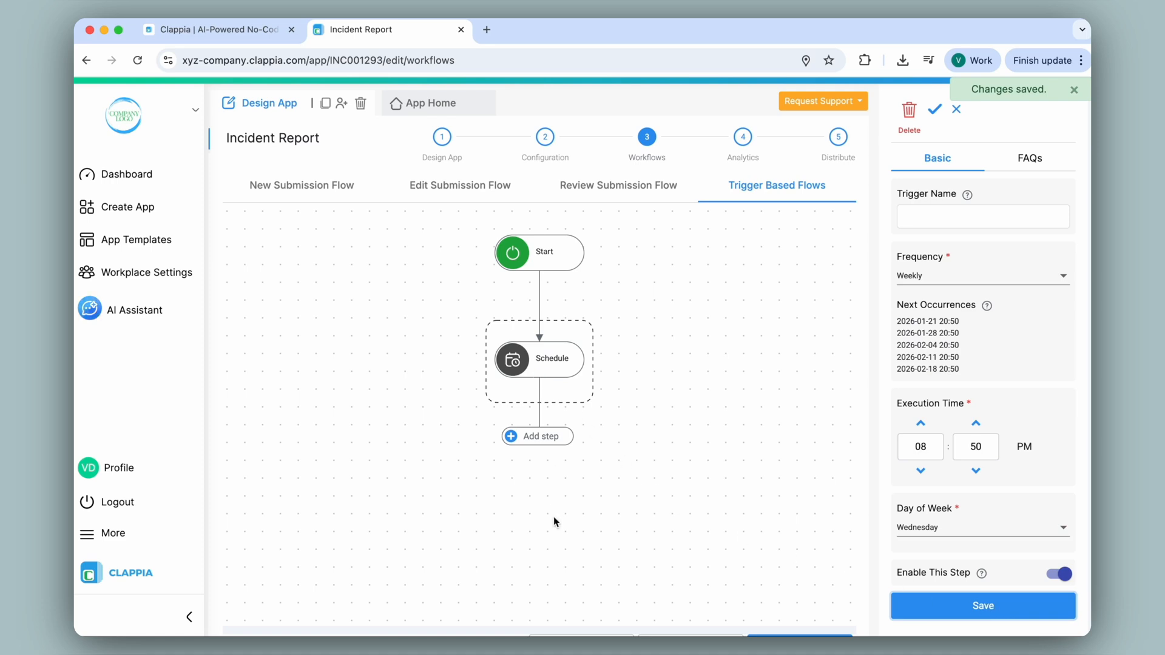
# Step: Add an Email step after the Schedule trigger and reconfirm Schedule as the trigger
pyautogui.click(531, 436)
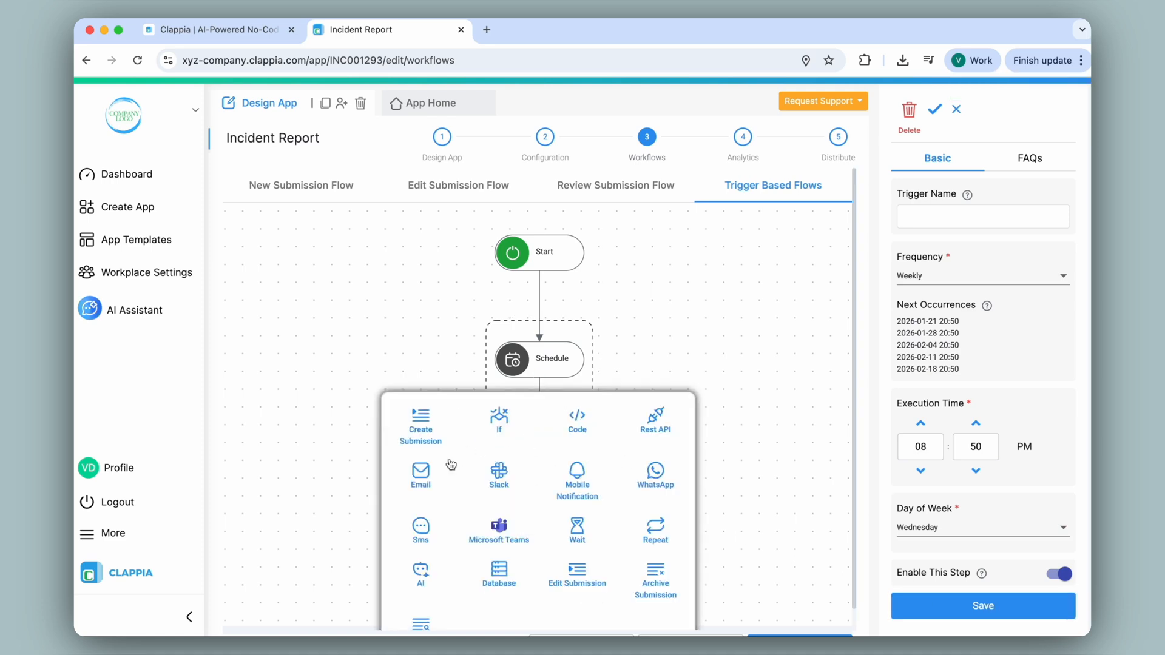
pyautogui.click(429, 478)
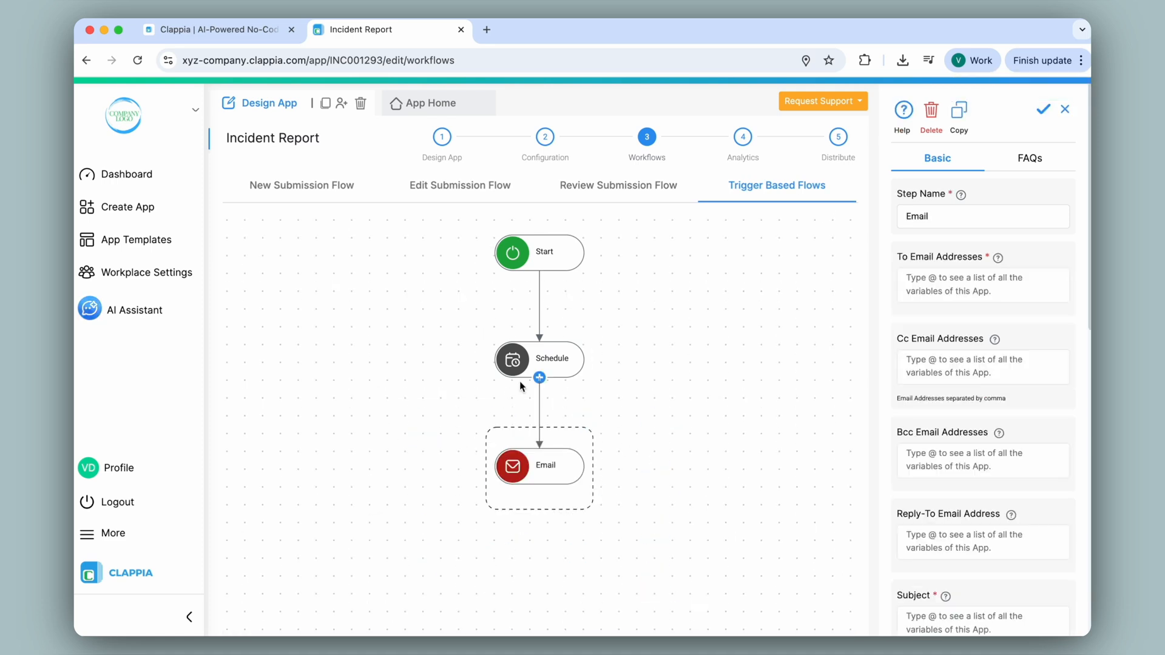
pyautogui.click(539, 378)
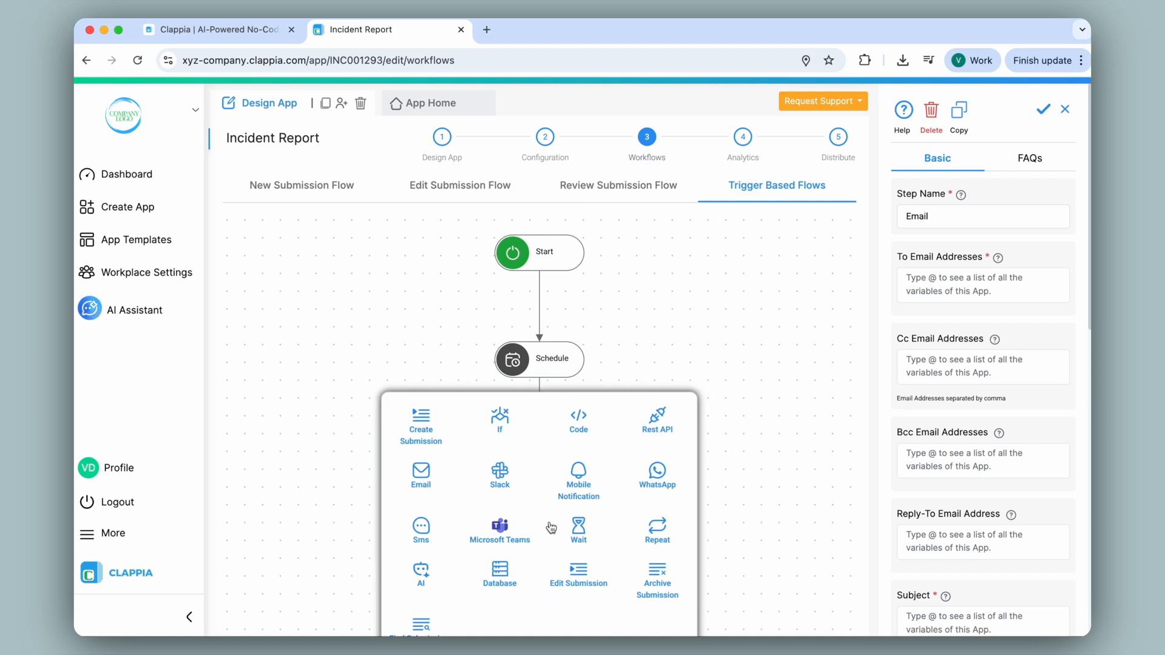
pyautogui.click(661, 364)
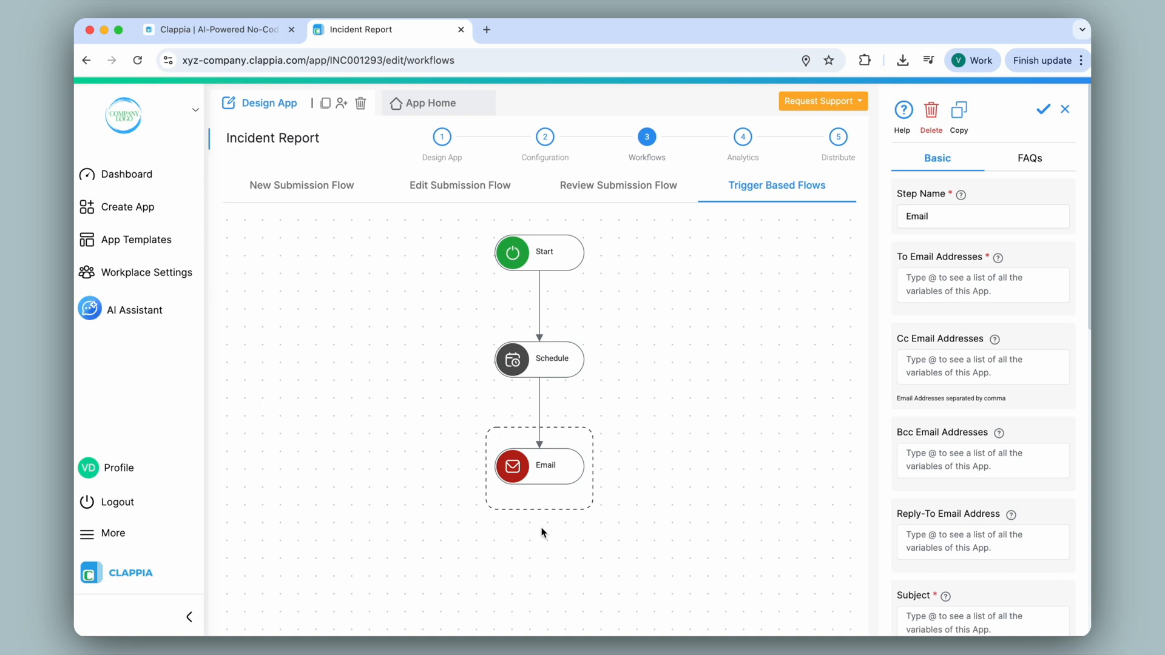
pyautogui.click(534, 262)
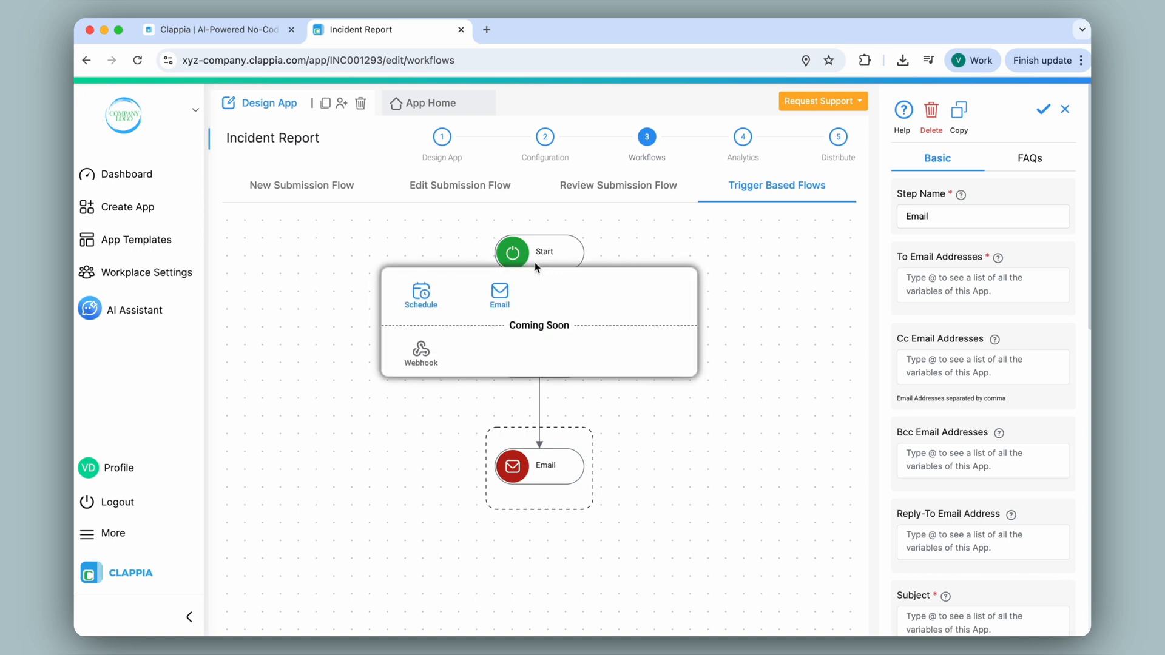
pyautogui.click(427, 303)
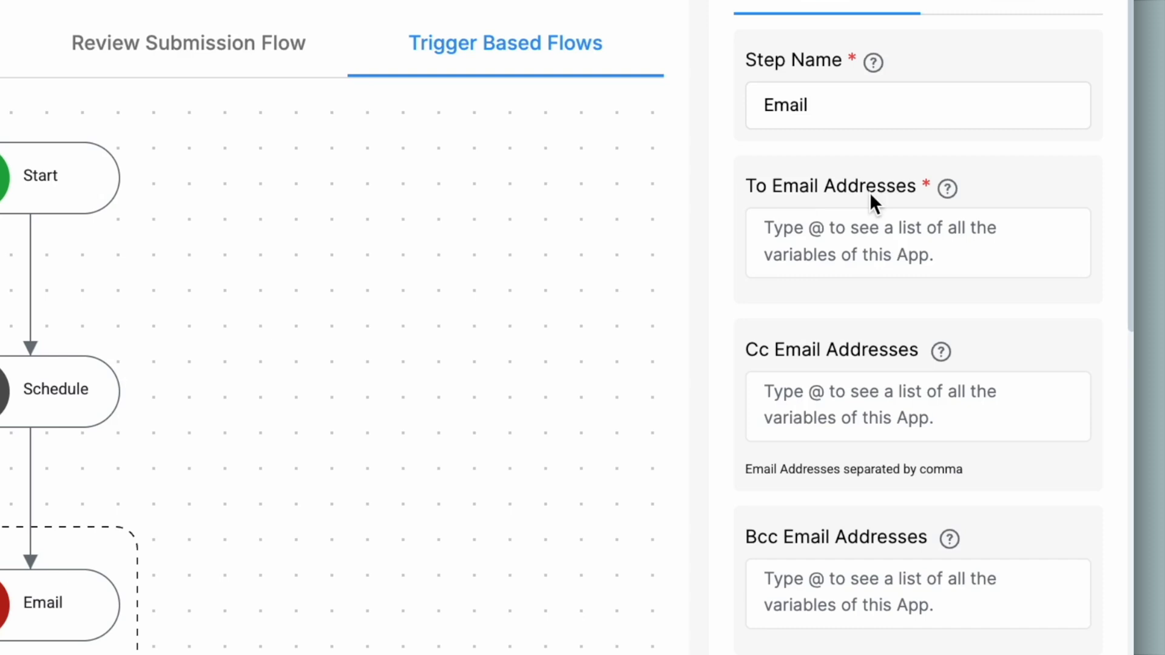
# Step: Address the Email step to All Users with subject 'Monthly Team Meeting Reminder'
pyautogui.click(817, 238)
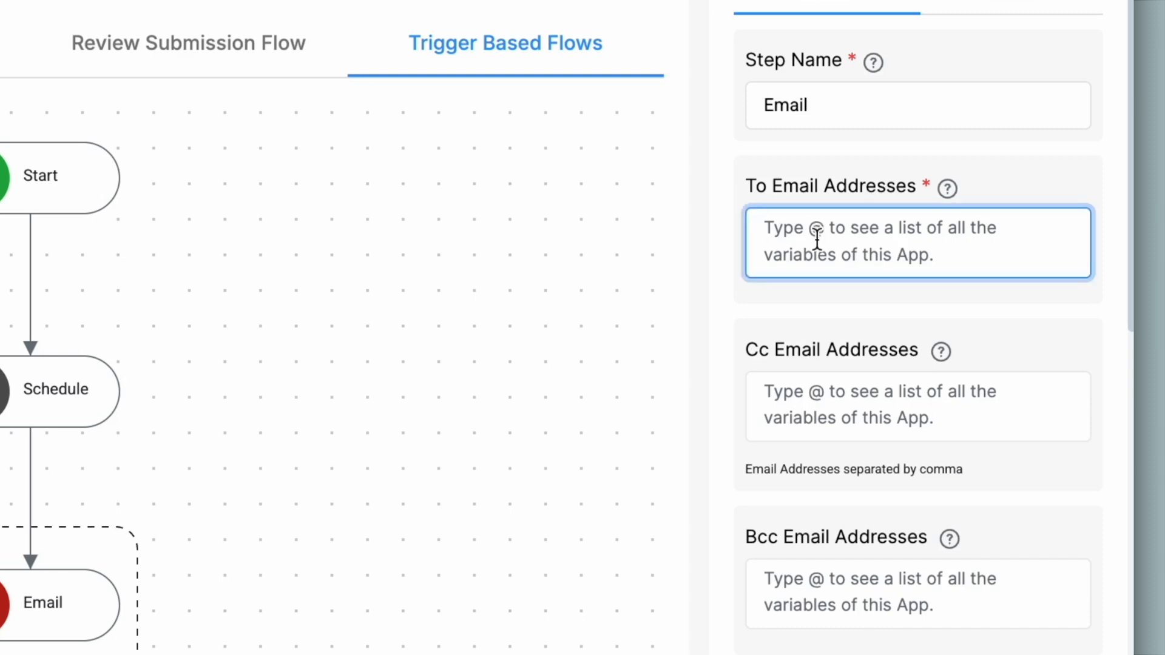
pyautogui.write('@')
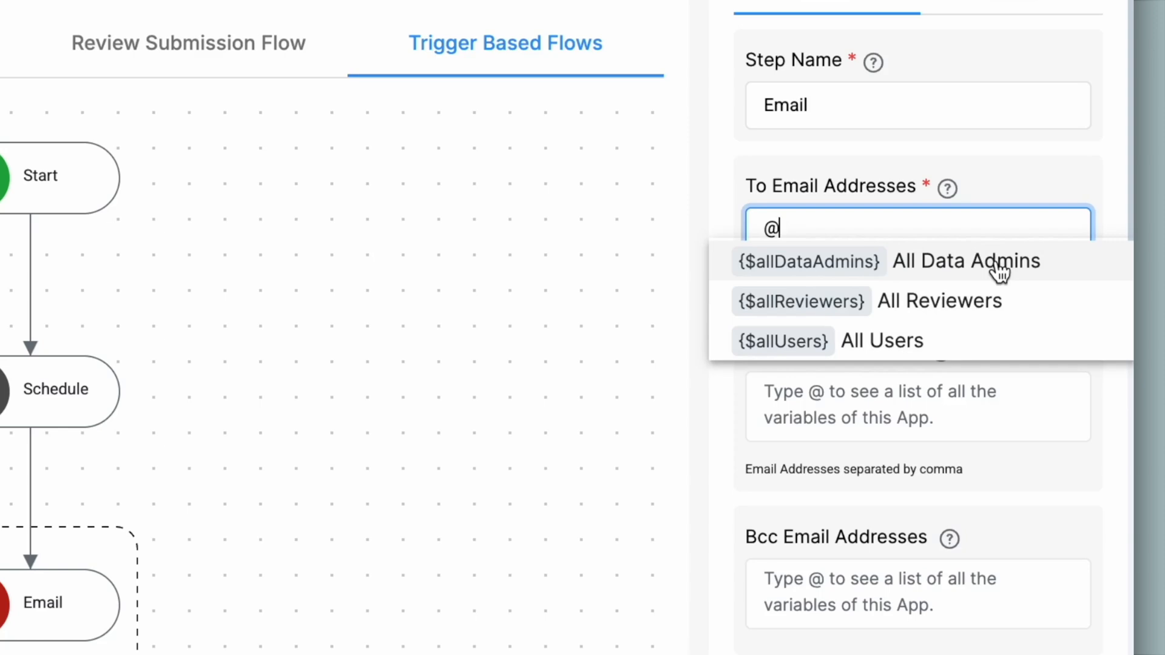
pyautogui.click(926, 354)
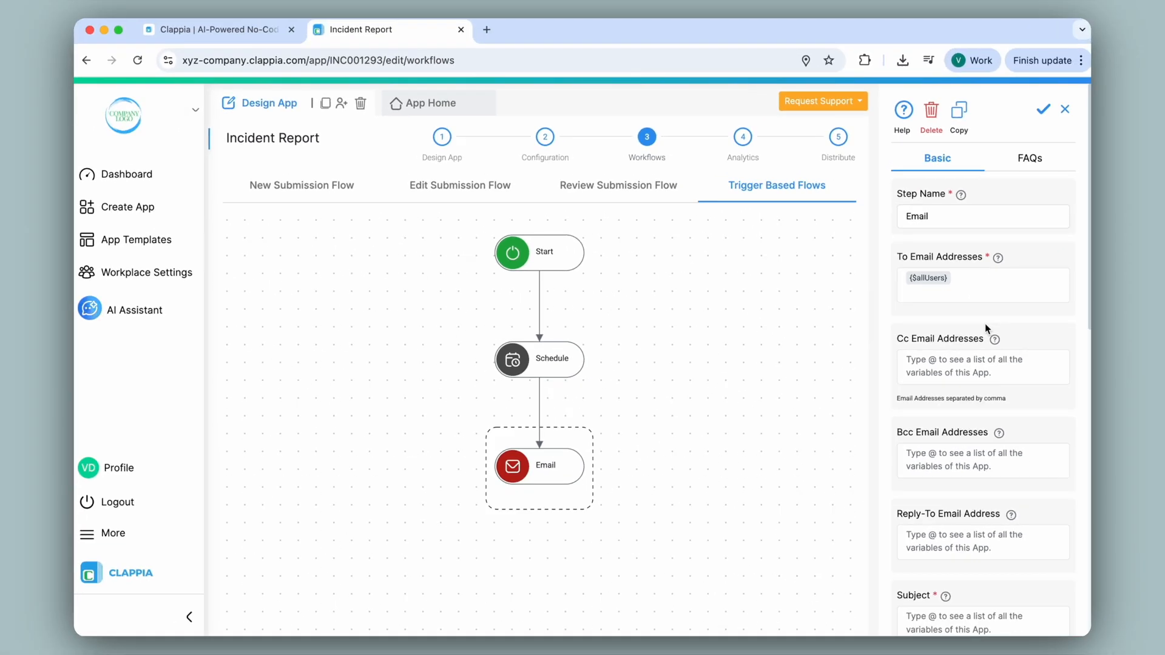
pyautogui.scroll(-5, 985, 323)
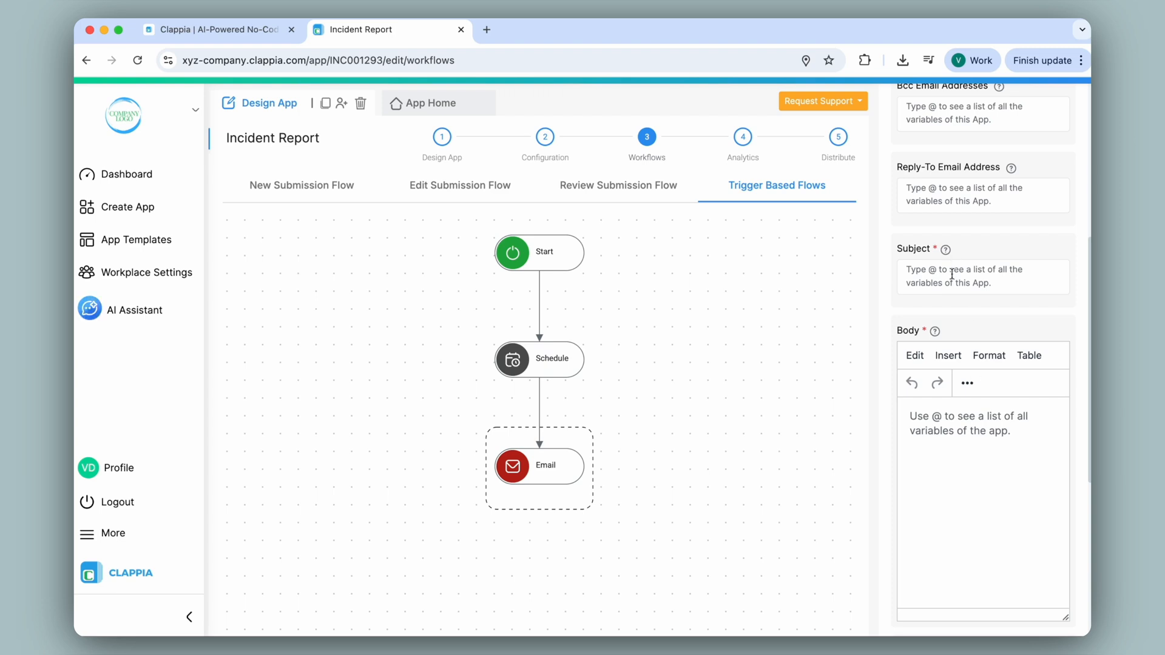
pyautogui.click(1043, 268)
pyautogui.write('Monthly Team Meeting Reminder')
# Step: Write the 'Hi Team,' body about today's 12:00 PM meeting, ending 'Regards.', and save
pyautogui.click(959, 421)
pyautogui.write('H')
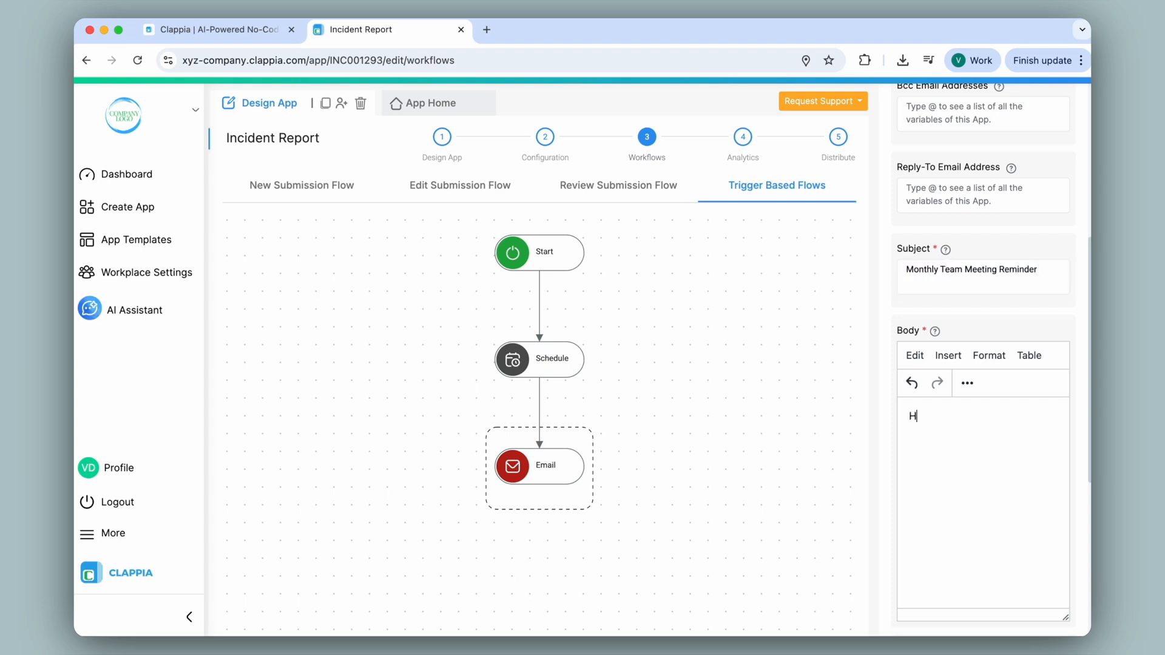
pyautogui.write('i Team,')
pyautogui.press('Return')
pyautogui.write('This is a reminder that our monthly team meeting is scheduled for today at 12:00 PM.')
pyautogui.press('Return')
pyautogui.write('Please make sure you’re available and have reviewed the agenda in advance.')
pyautogui.press('Return')
pyautogui.write('Regards.')
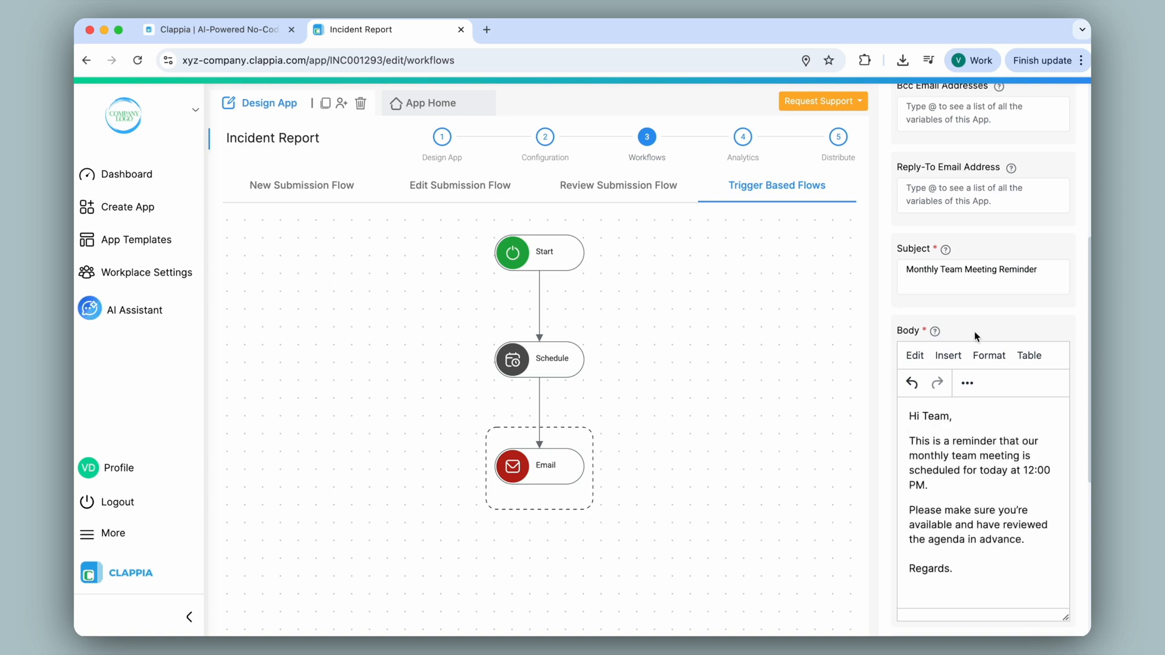
pyautogui.scroll(-6, 975, 336)
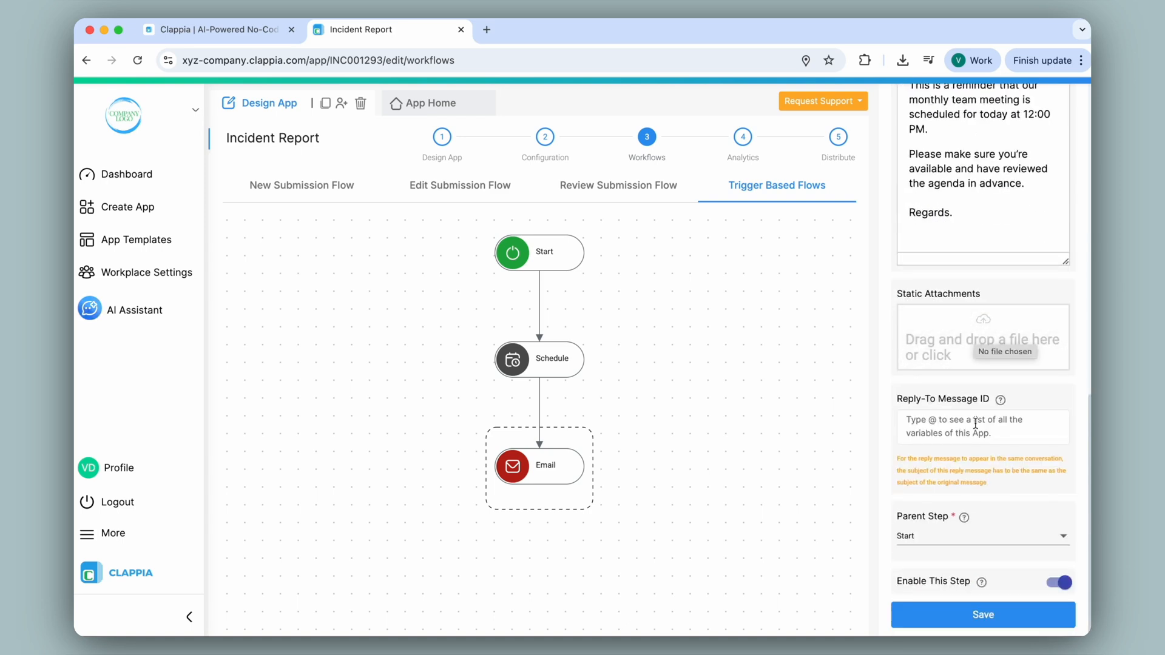
pyautogui.click(989, 616)
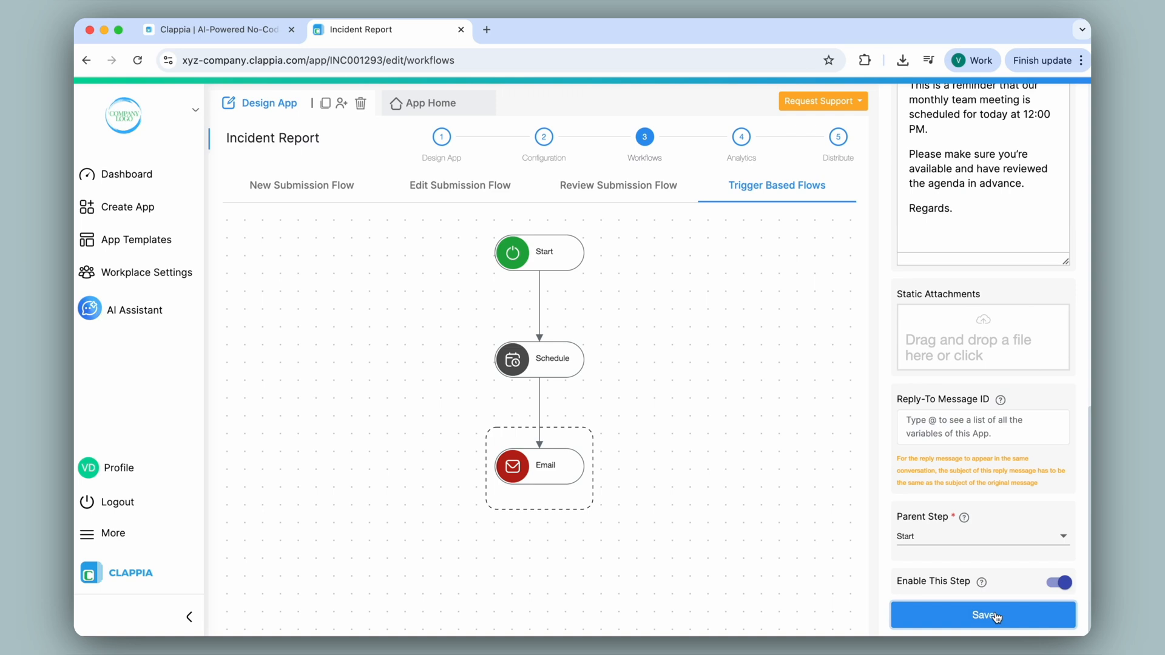
pyautogui.click(551, 363)
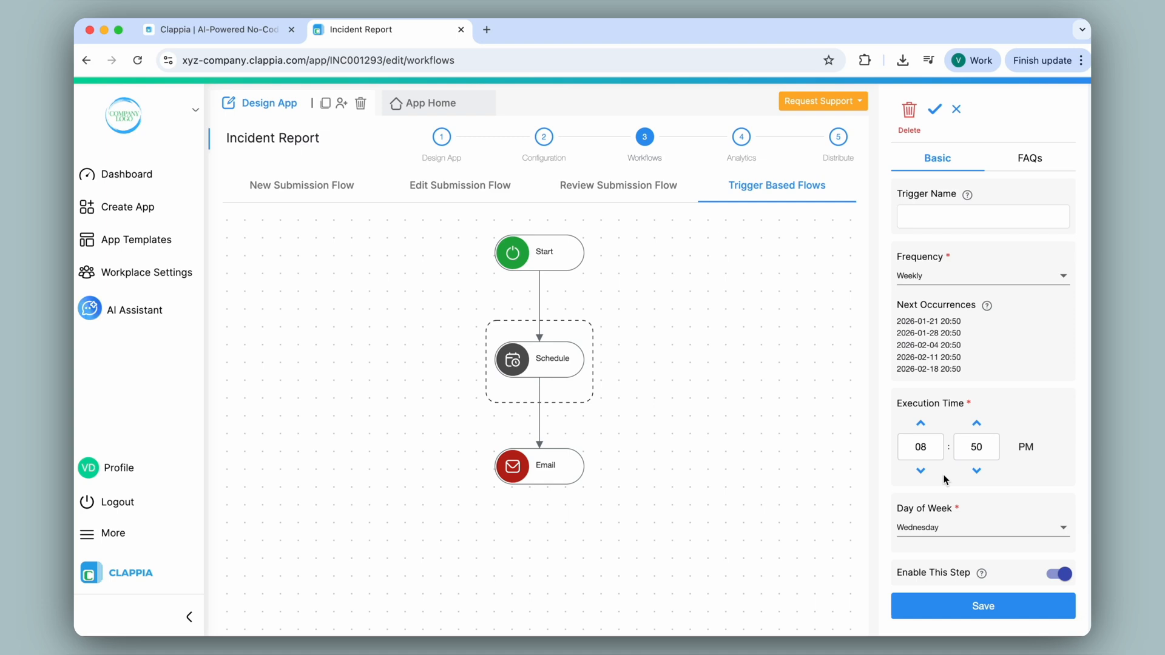
pyautogui.click(486, 29)
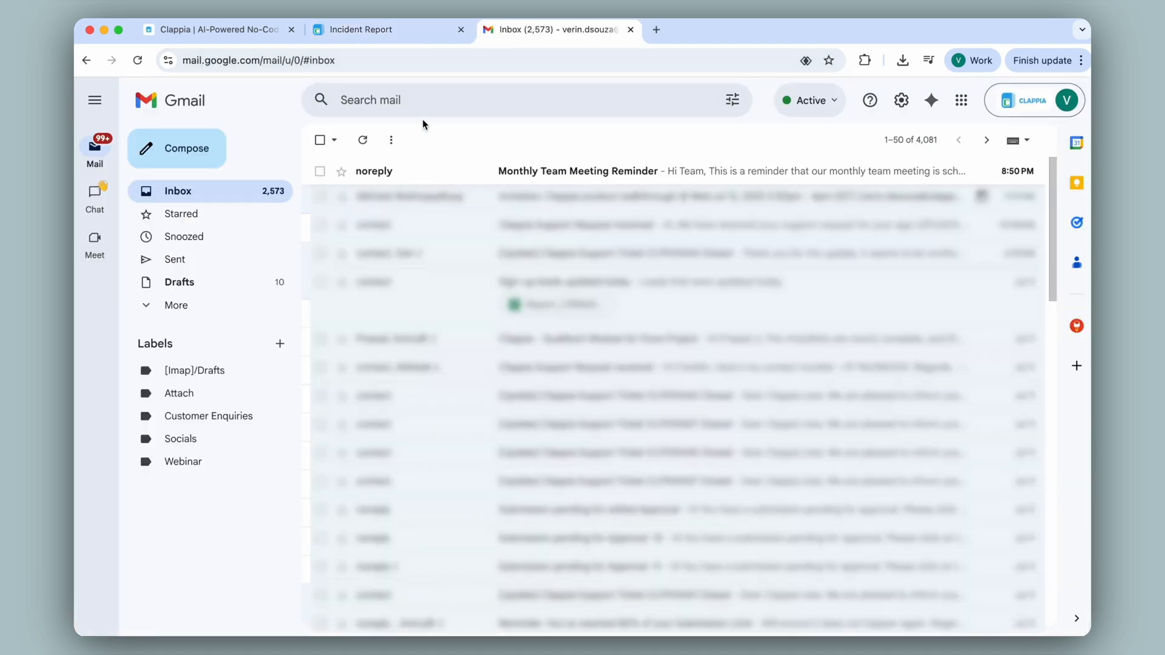
# Step: Open the Monthly Team Meeting Reminder email in Gmail, then return to the Incident Report tab
pyautogui.click(413, 176)
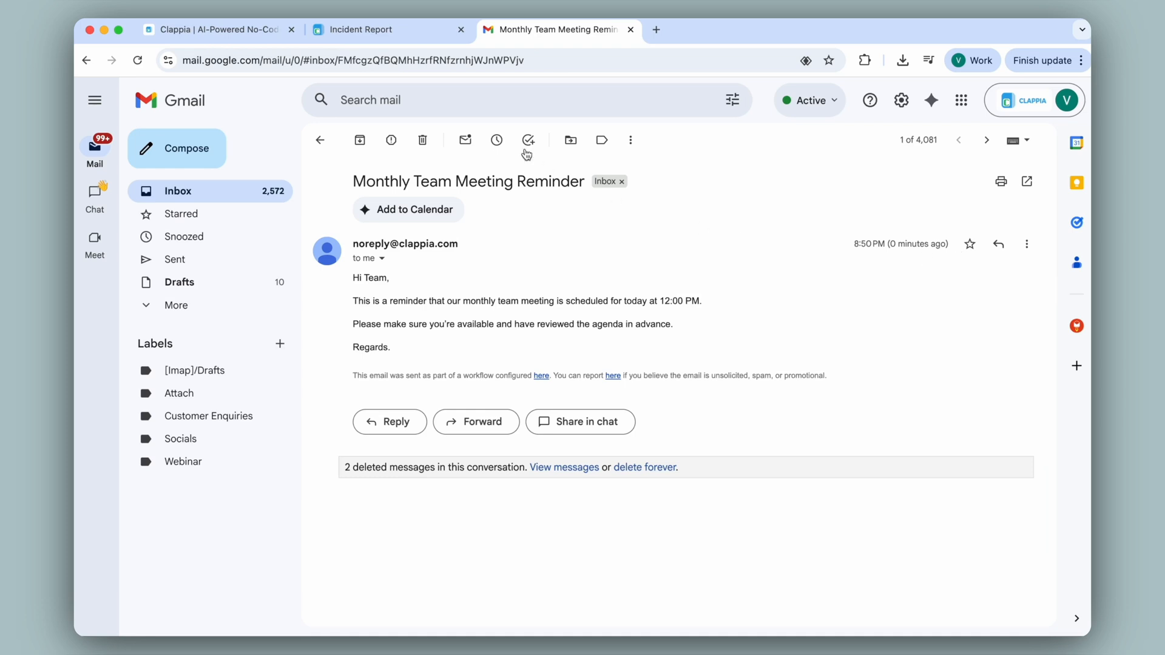
pyautogui.click(423, 35)
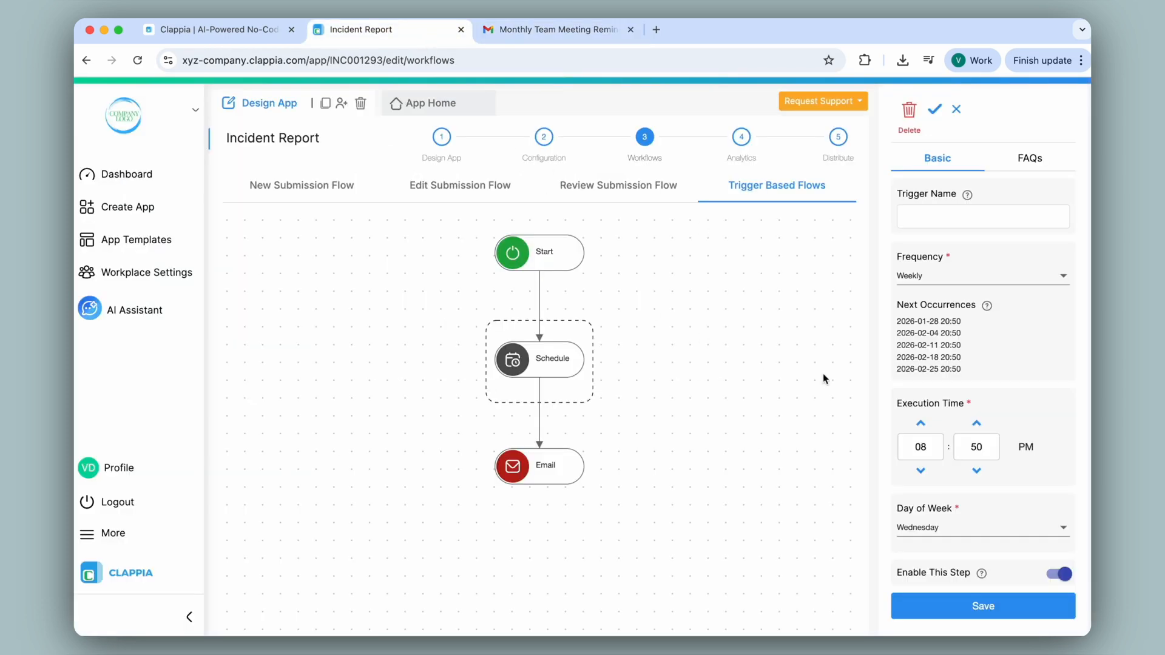
# Step: Disable and save the Schedule step, then re-enable and save it again
pyautogui.click(1059, 574)
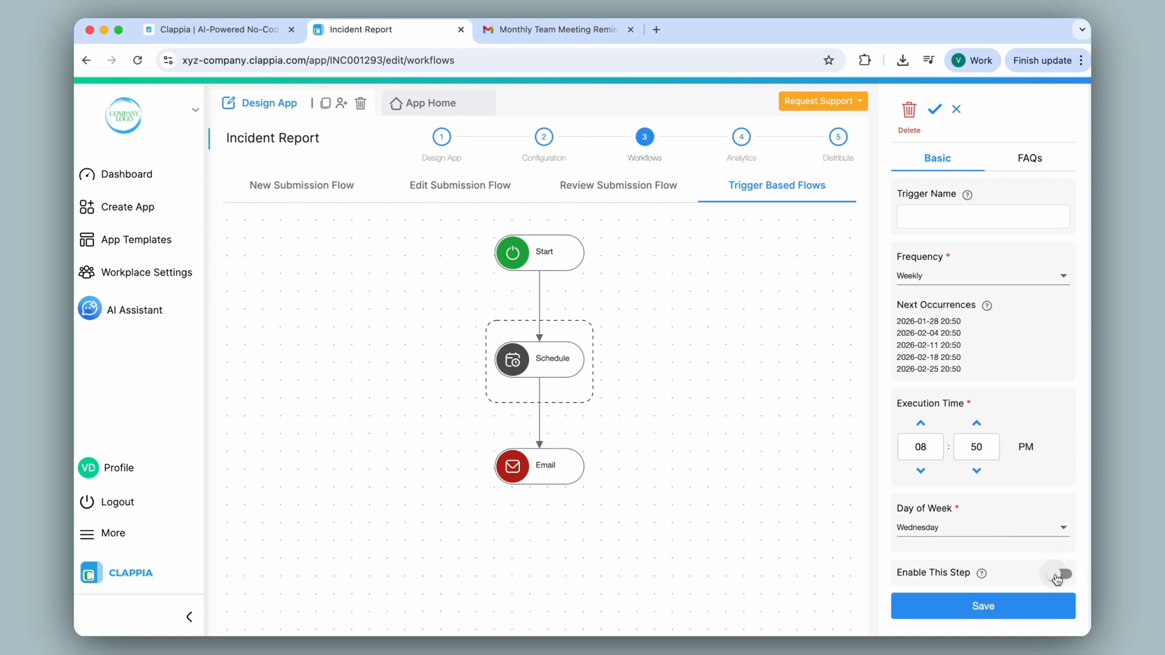
pyautogui.click(1005, 610)
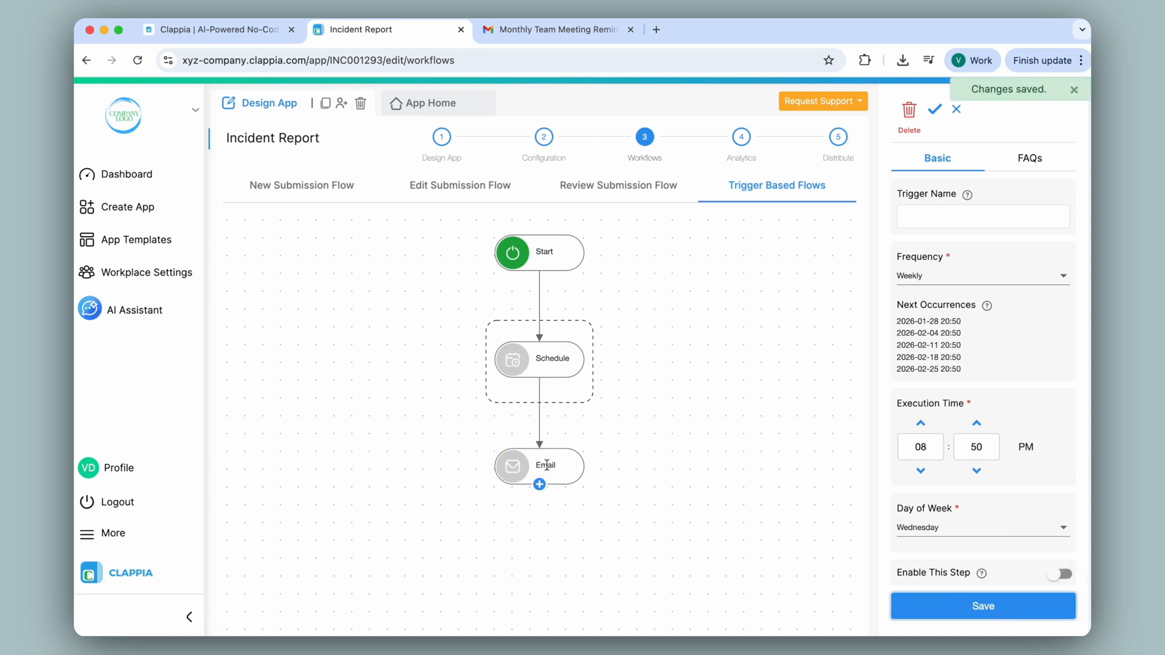
pyautogui.click(1059, 574)
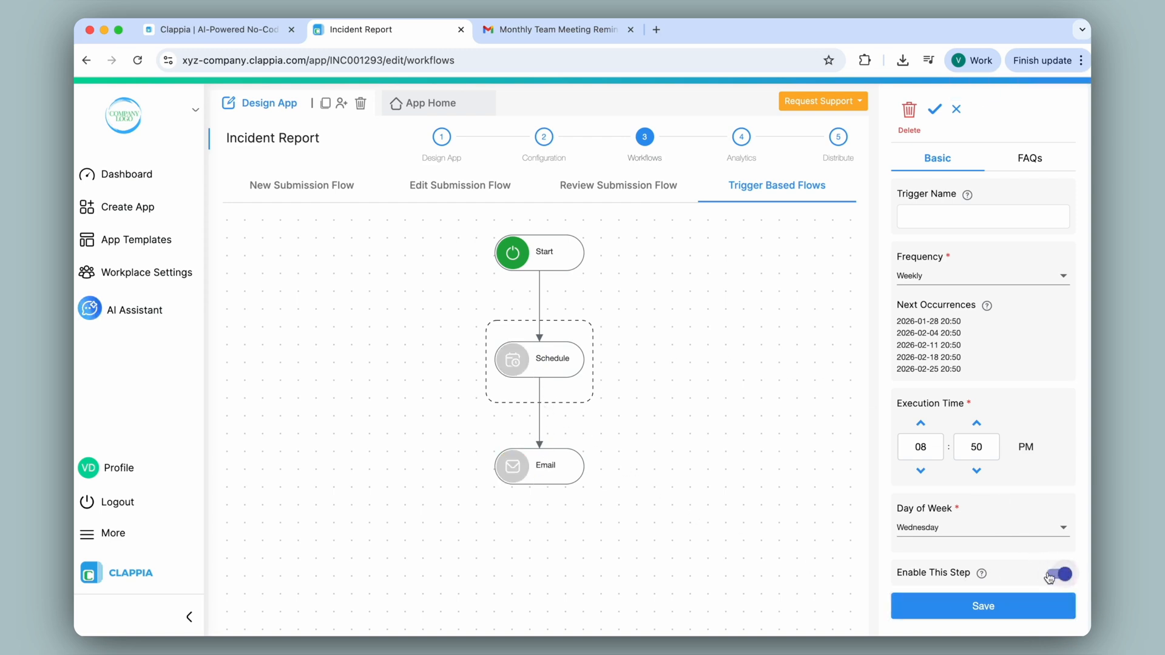
pyautogui.click(983, 606)
pyautogui.click(539, 378)
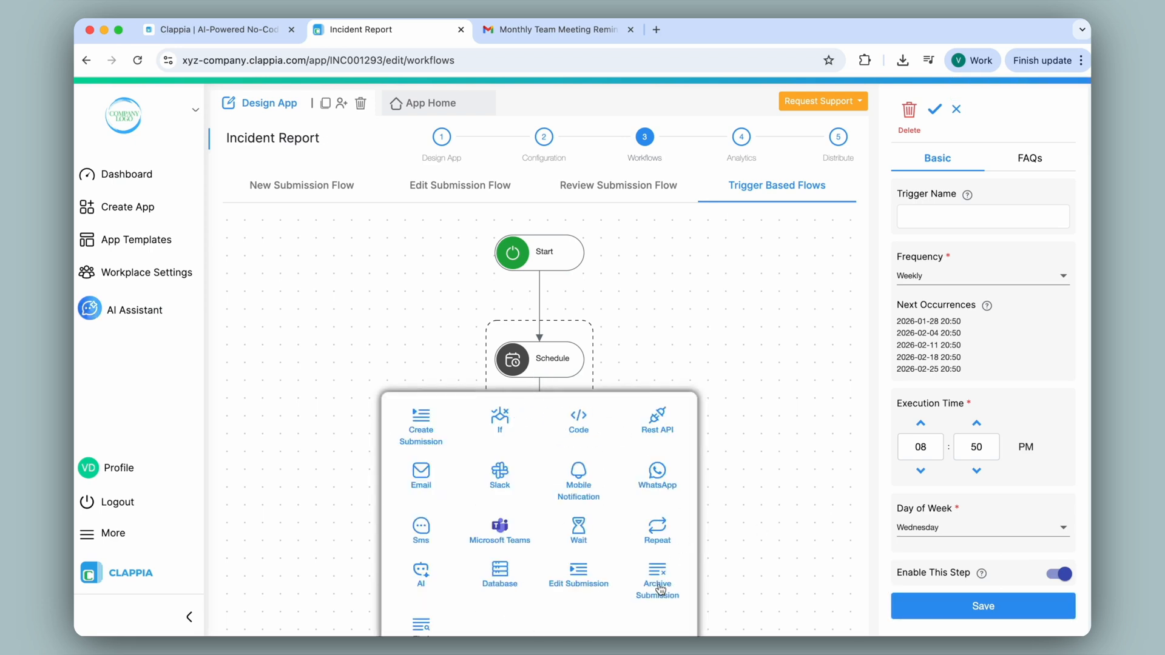
# Step: Check the Resolution Priority column in the Incident Report submissions table
pyautogui.click(445, 109)
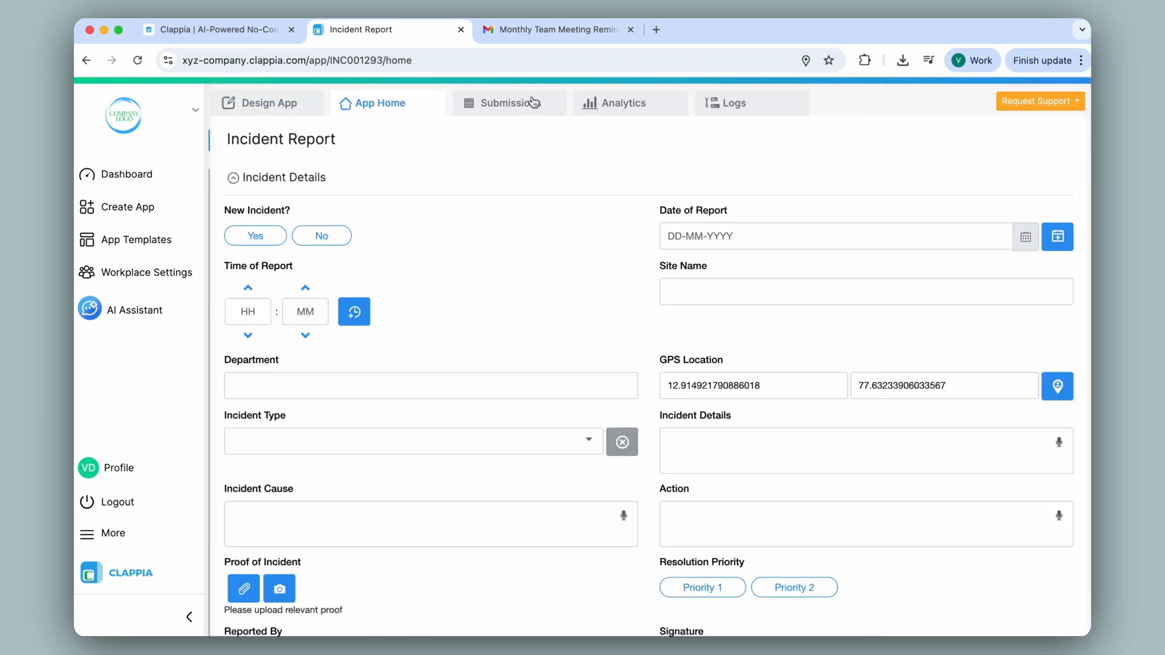
pyautogui.click(534, 102)
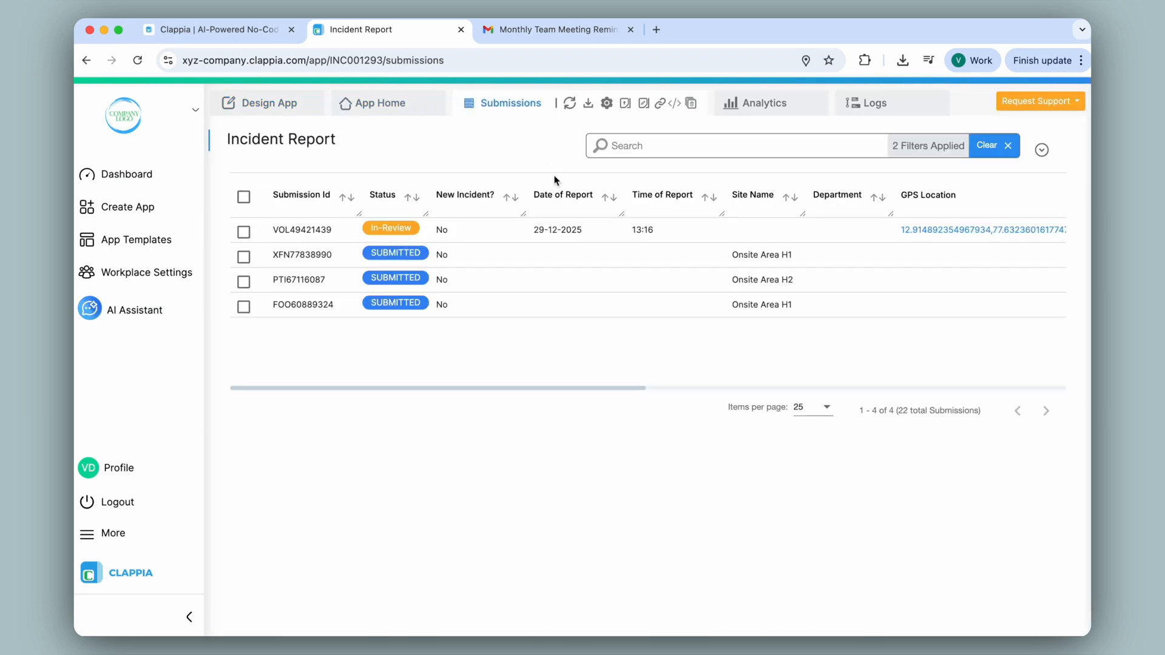
pyautogui.hscroll(10, 555, 228)
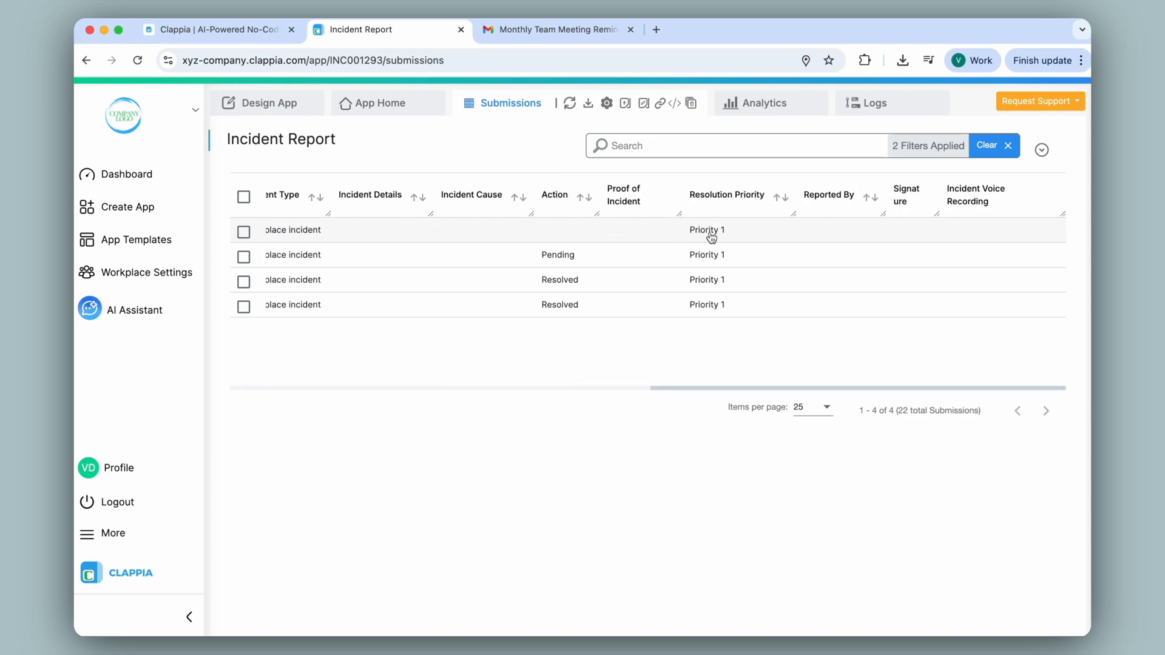
pyautogui.hscroll(-2, 731, 239)
pyautogui.hscroll(-8, 731, 240)
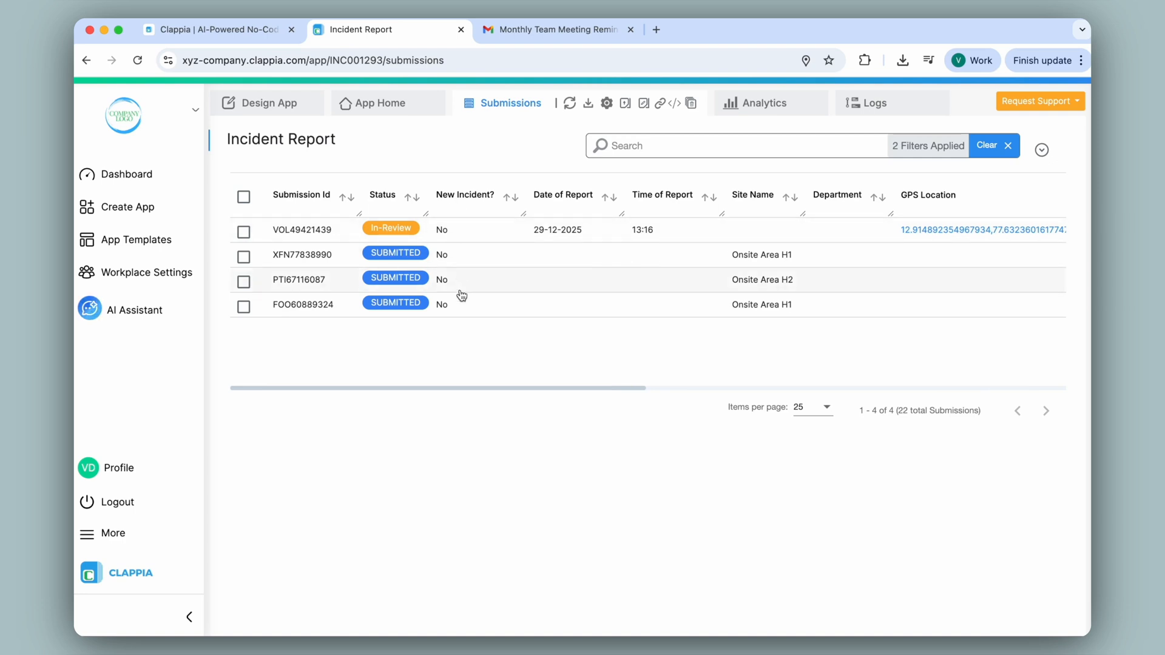
pyautogui.click(282, 105)
# Step: Switch off the Email step in the Trigger Based Flows and save it
pyautogui.click(644, 136)
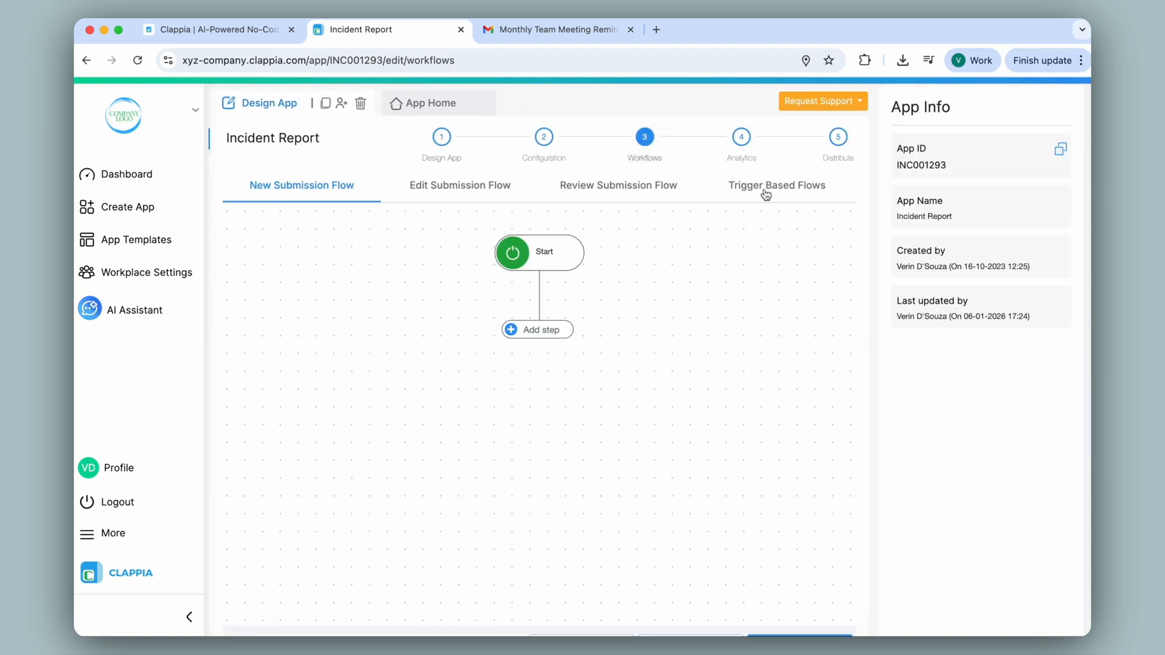
pyautogui.click(763, 189)
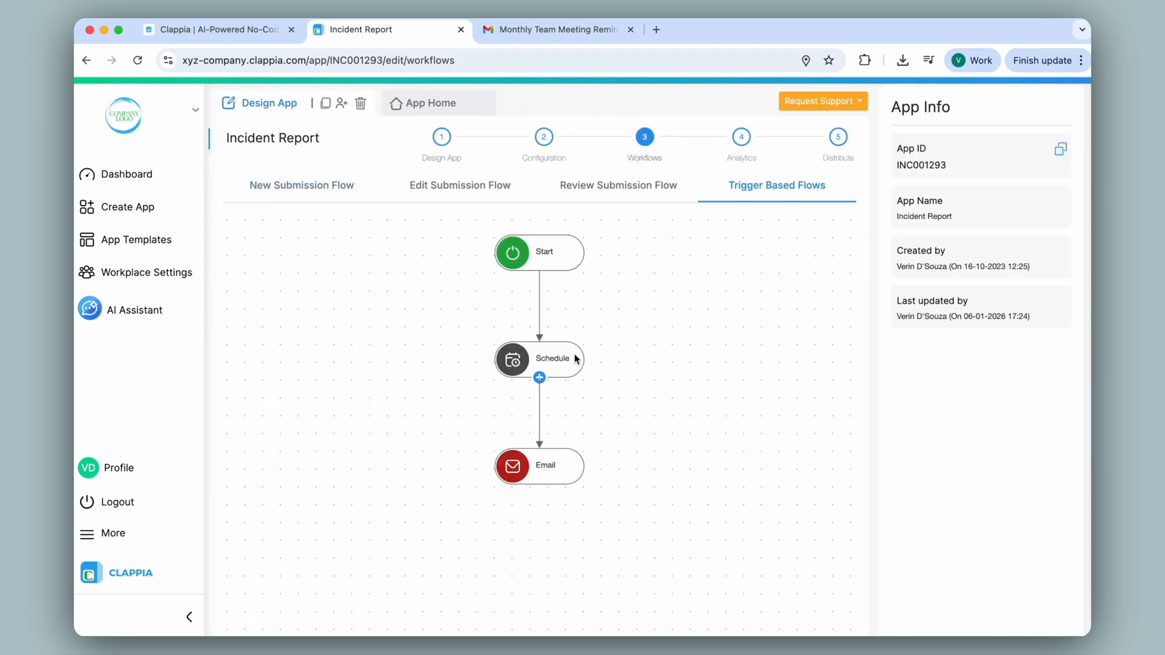
pyautogui.click(543, 477)
pyautogui.scroll(-10, 936, 400)
pyautogui.scroll(-4, 936, 400)
pyautogui.click(1060, 583)
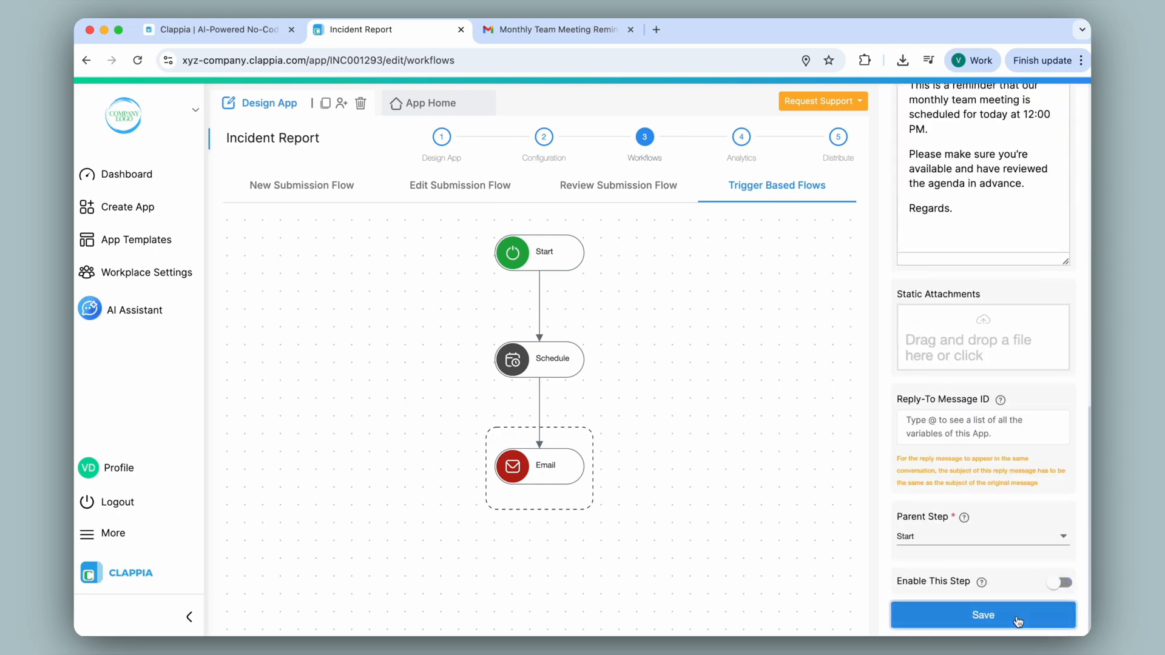
pyautogui.click(934, 612)
pyautogui.click(538, 382)
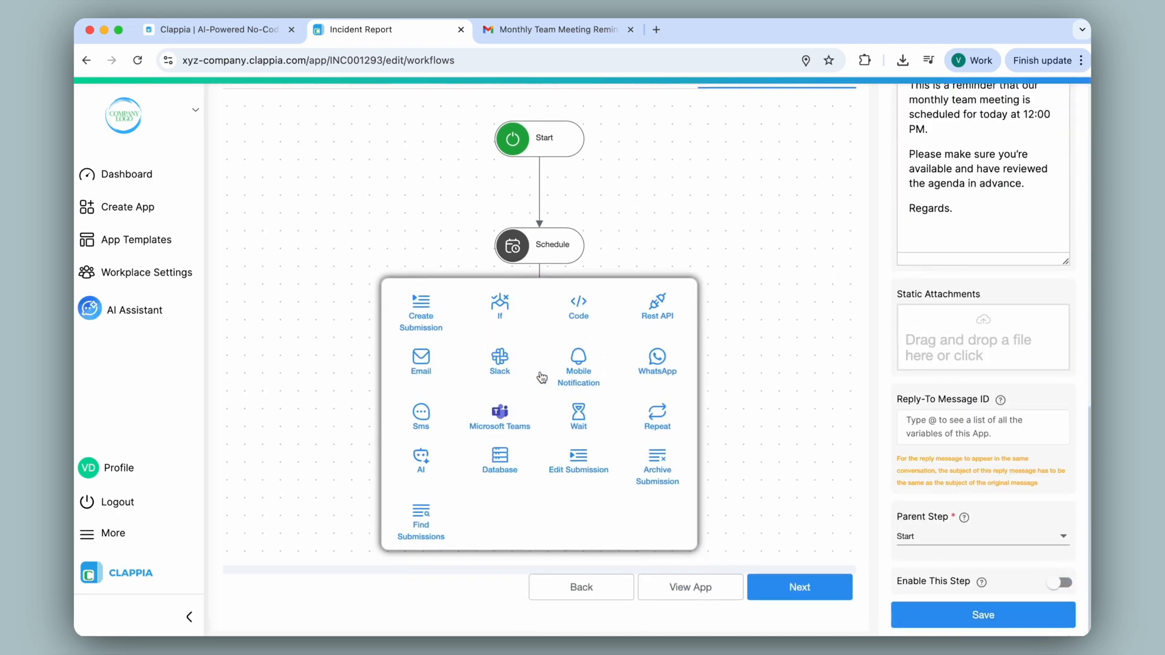
# Step: Insert a Find Submissions step beside the disabled Email step and expand its Select App dropdown
pyautogui.click(422, 524)
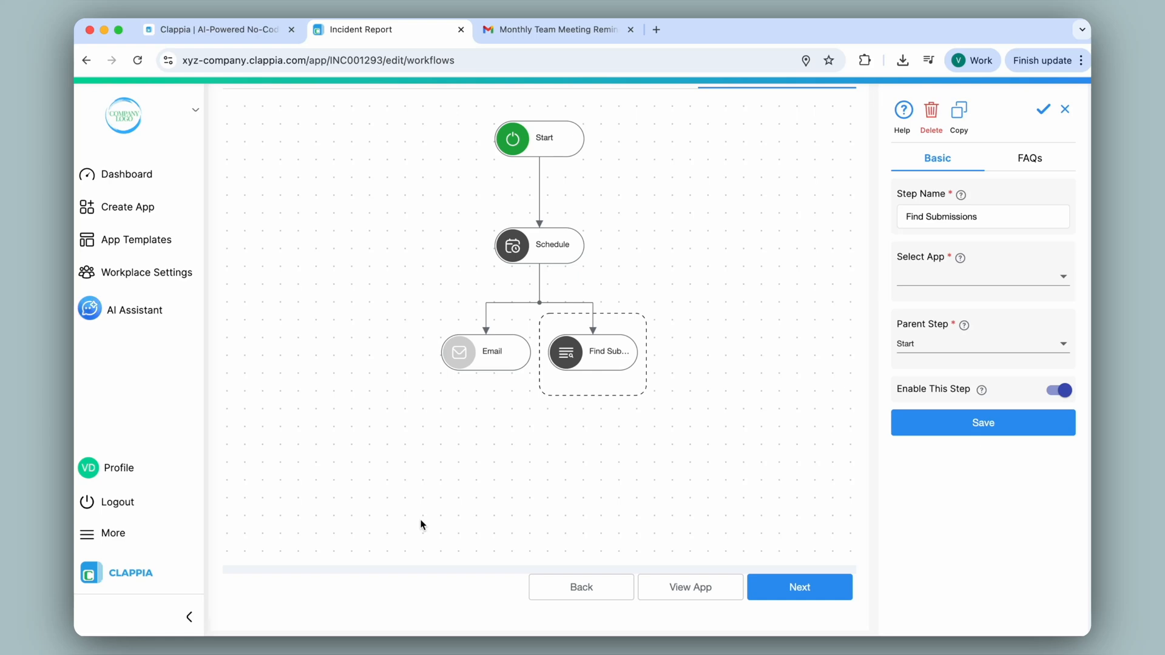
pyautogui.moveTo(588, 364)
pyautogui.scroll(3, 733, 266)
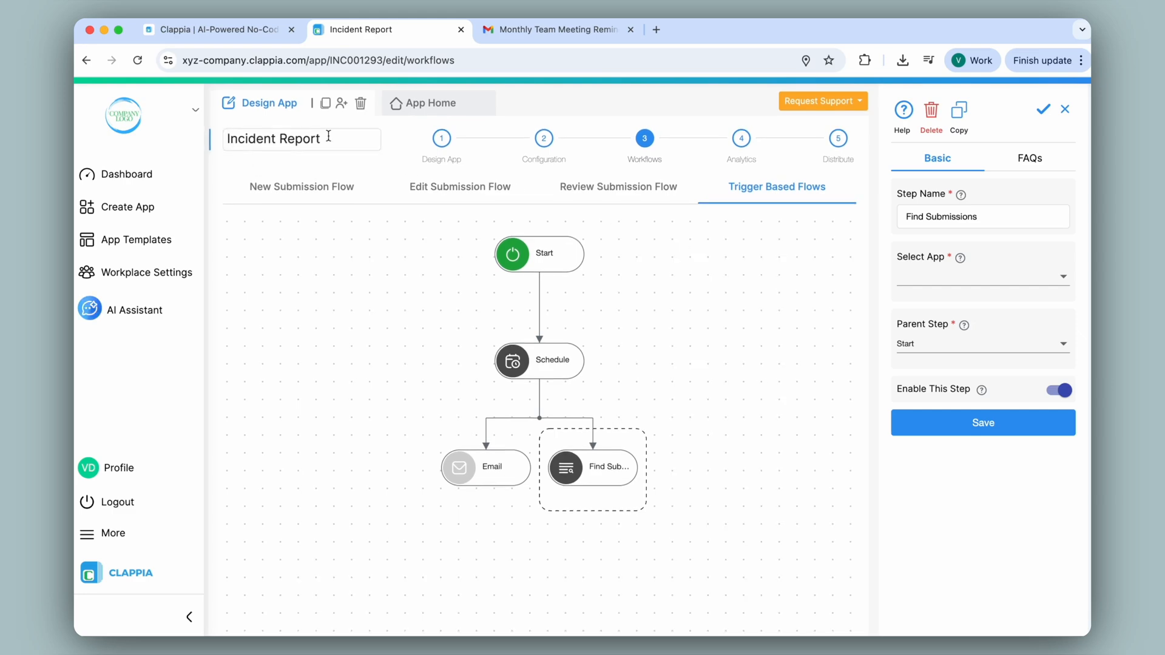
pyautogui.click(921, 276)
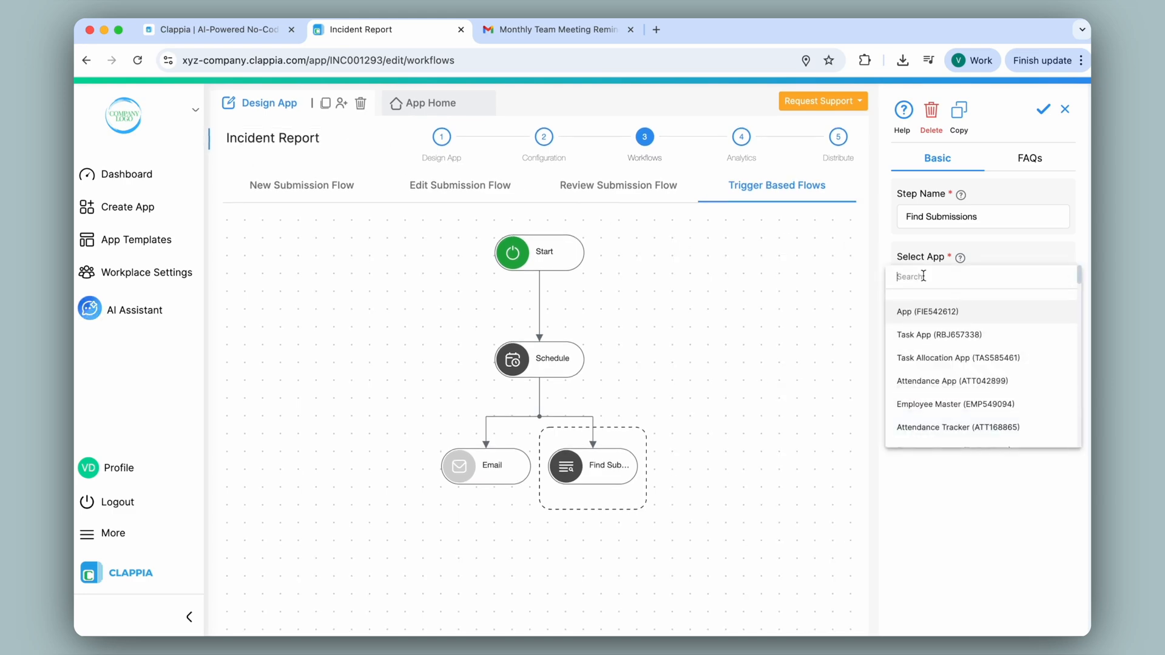
# Step: Search the Incident Report app, filtering Resolution Priority equal to 'Priority 1'
pyautogui.write('inci')
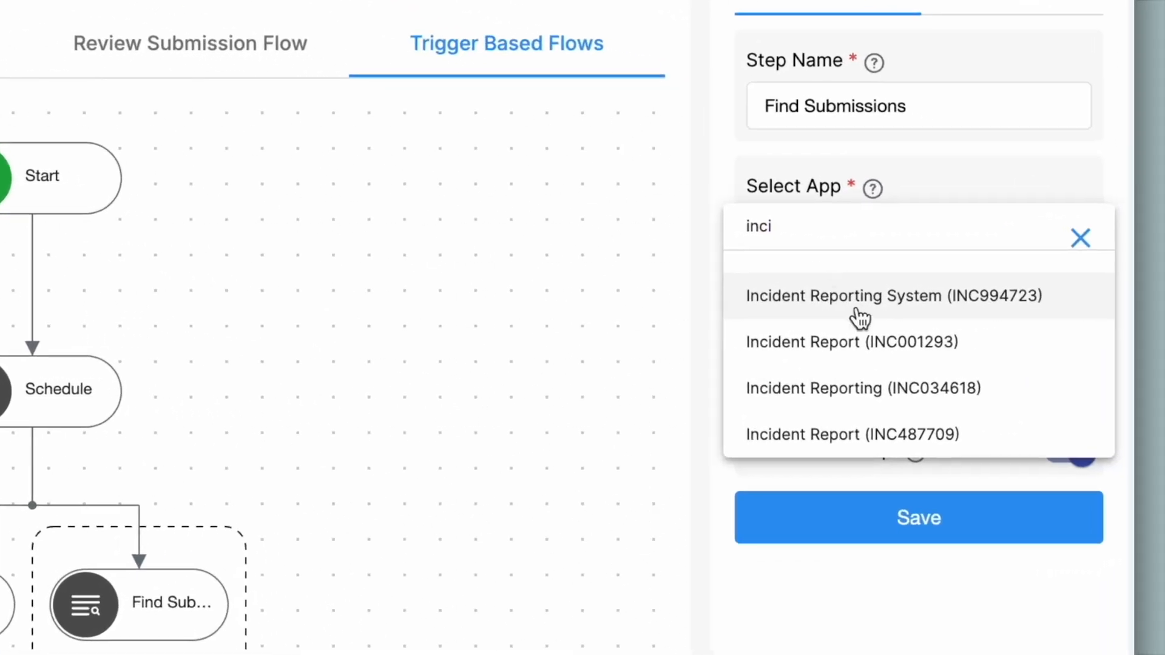
pyautogui.click(881, 354)
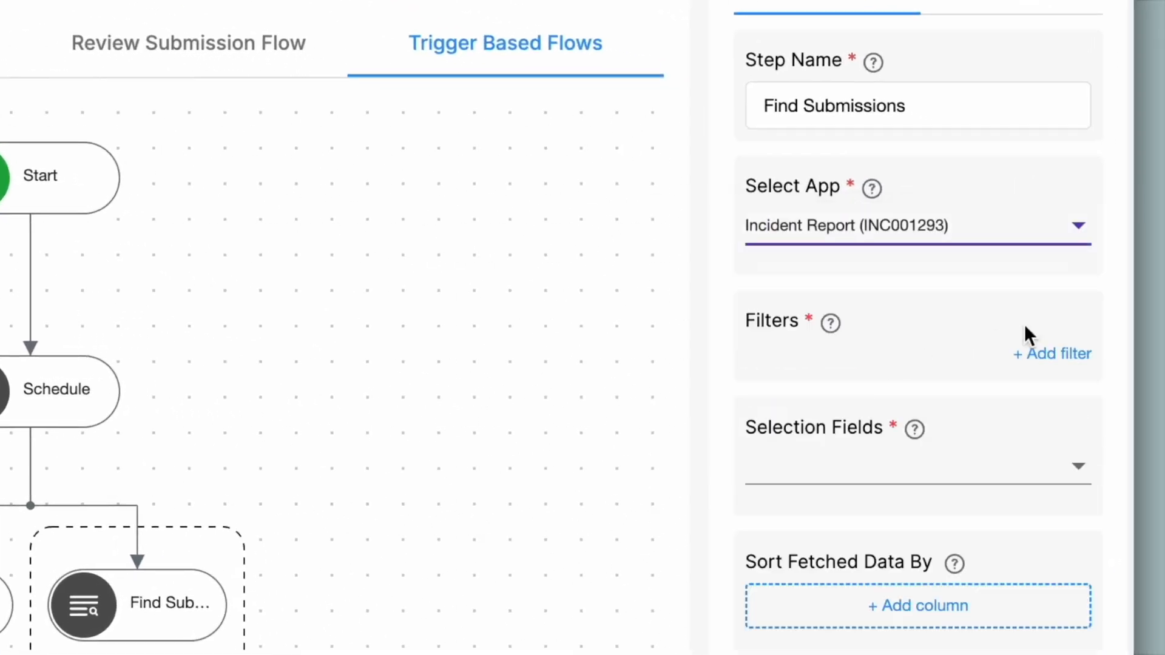
pyautogui.click(1065, 355)
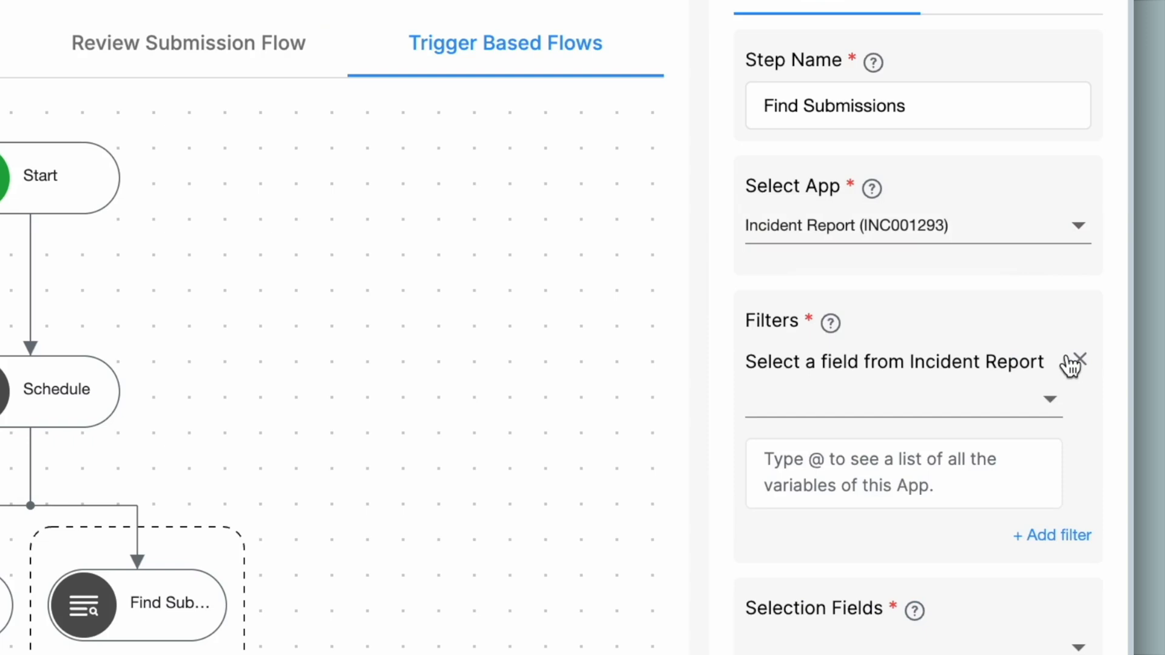
pyautogui.click(942, 409)
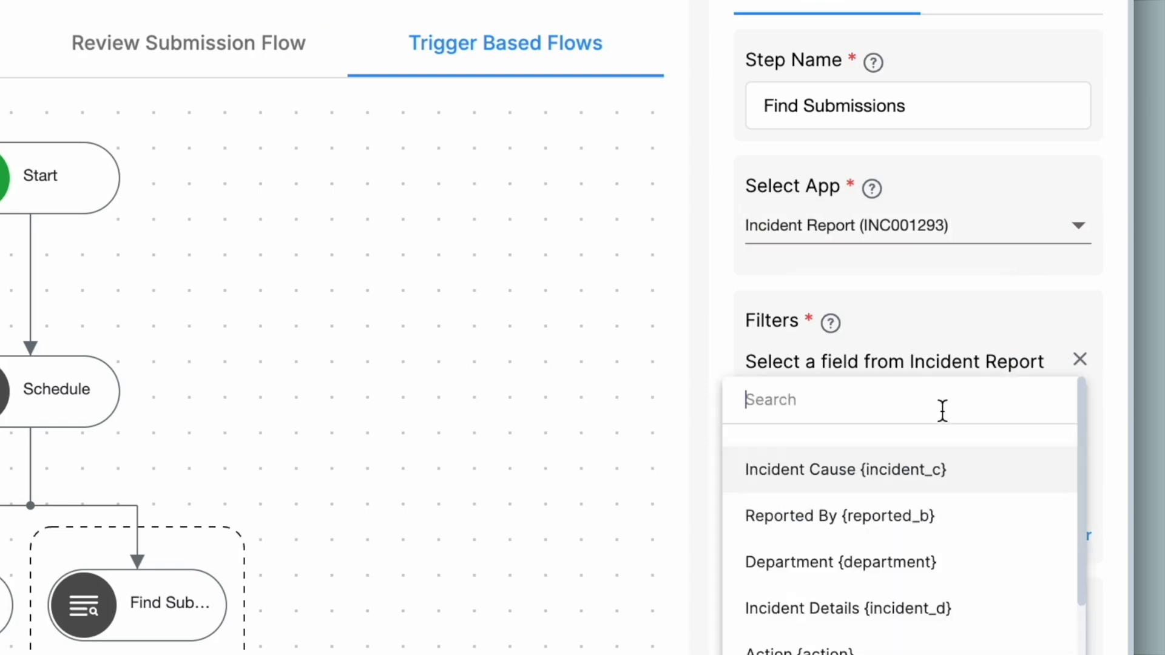
pyautogui.write('reso')
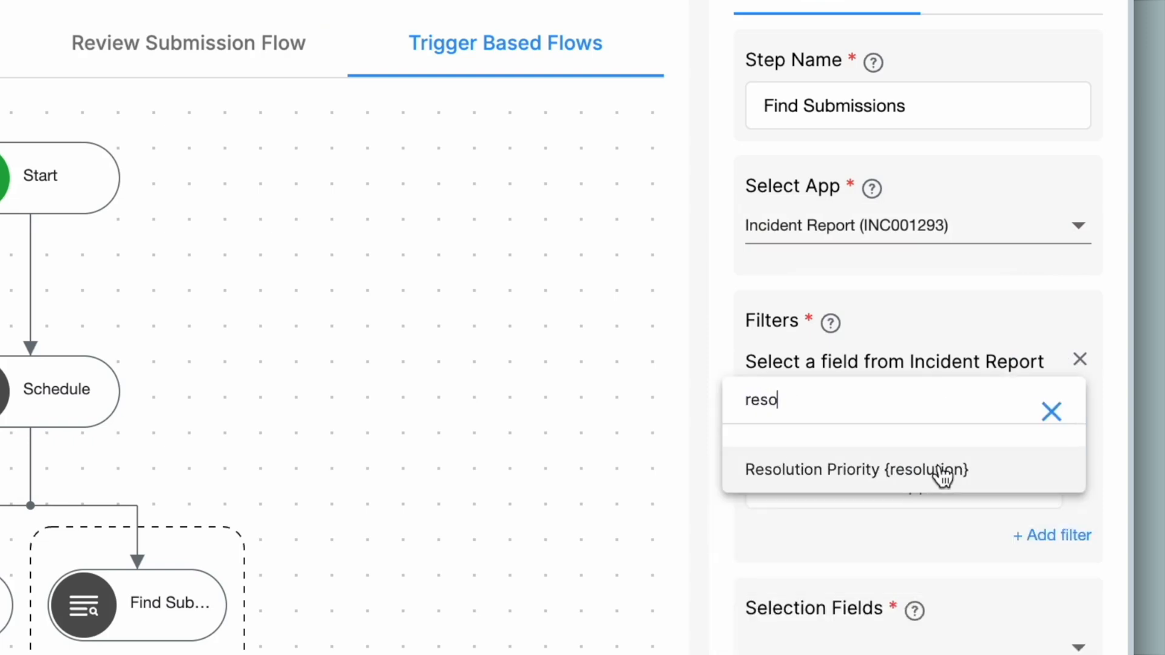
pyautogui.click(941, 473)
pyautogui.click(939, 466)
pyautogui.write('Priority 1')
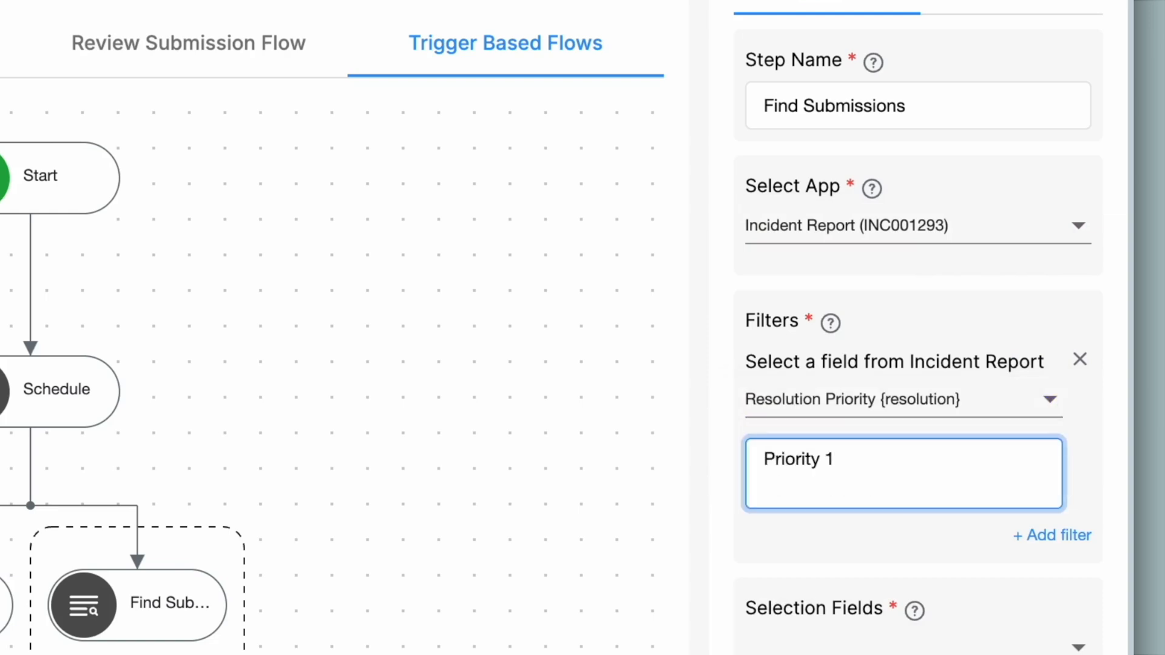
# Step: Add a second filter: New Incident? equals 'No'
pyautogui.click(1063, 538)
pyautogui.scroll(-3, 894, 492)
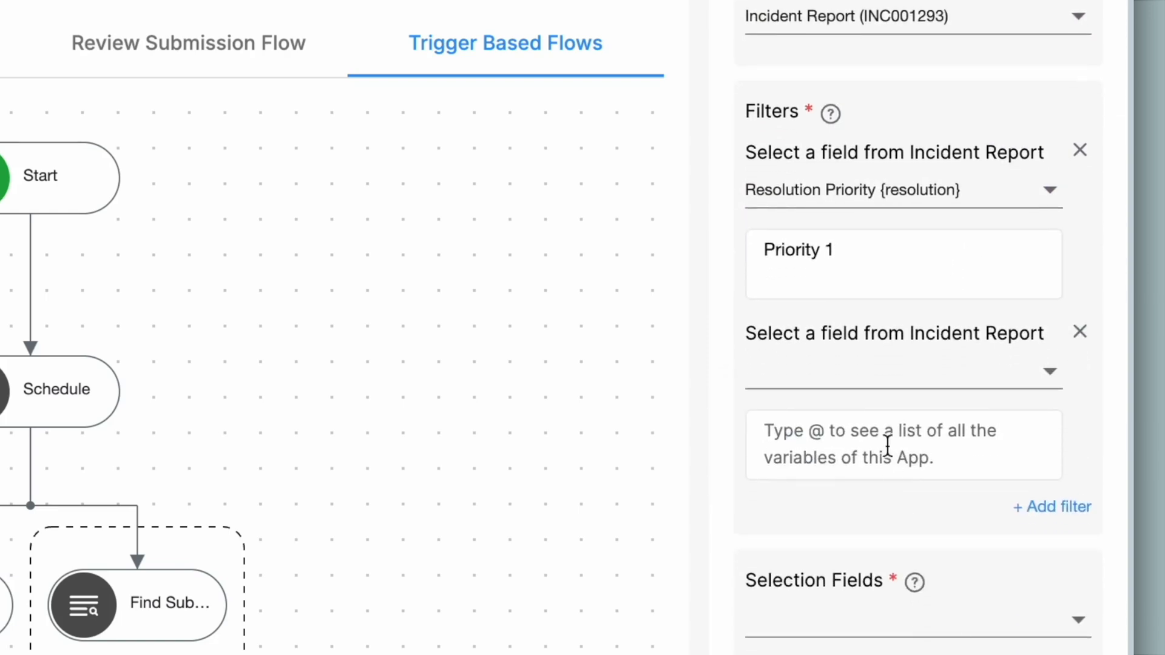
pyautogui.click(880, 386)
pyautogui.write('new')
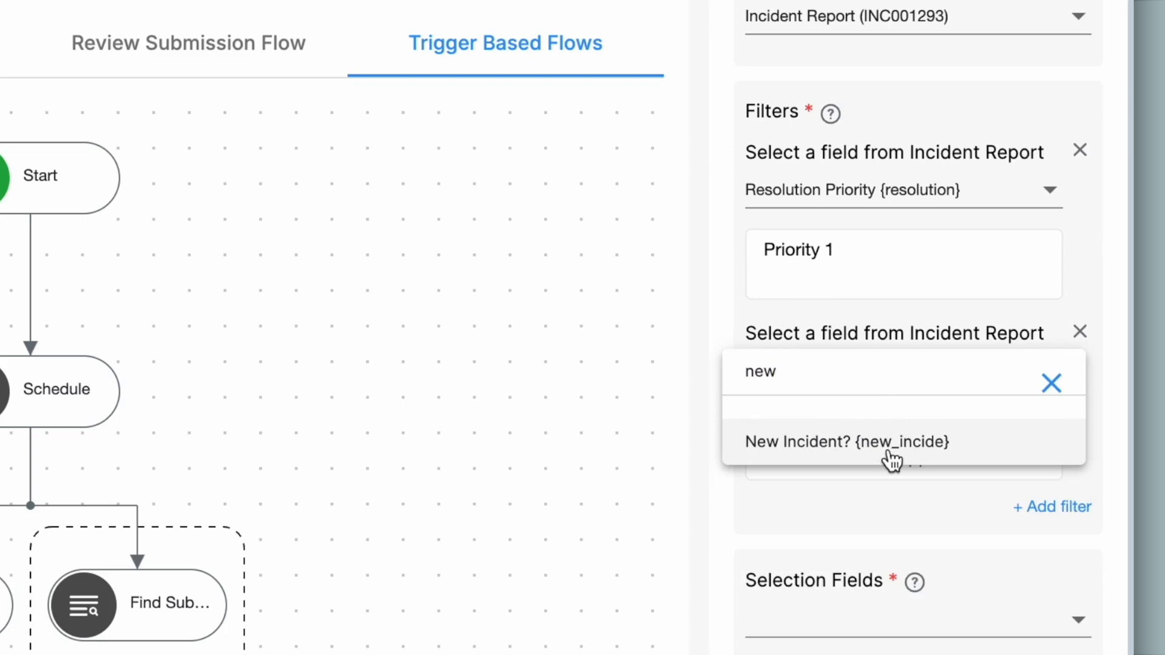
pyautogui.click(807, 449)
pyautogui.click(863, 441)
pyautogui.write('No')
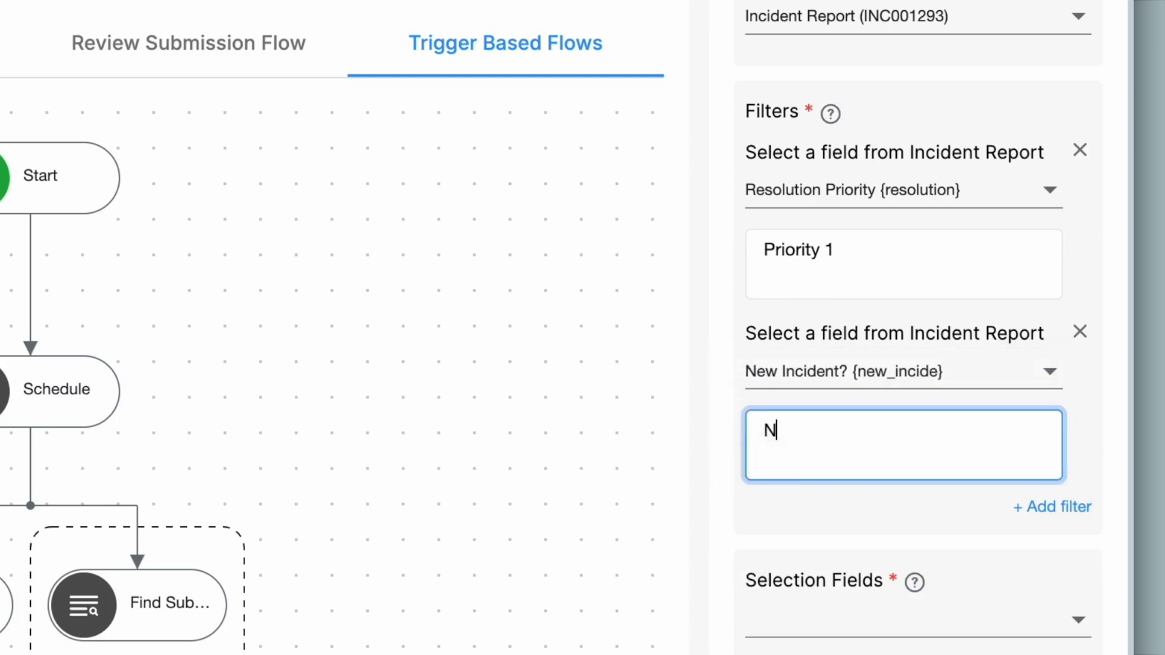
# Step: Add a third filter: Status equals 'SUBMITTED'
pyautogui.click(1055, 513)
pyautogui.click(871, 552)
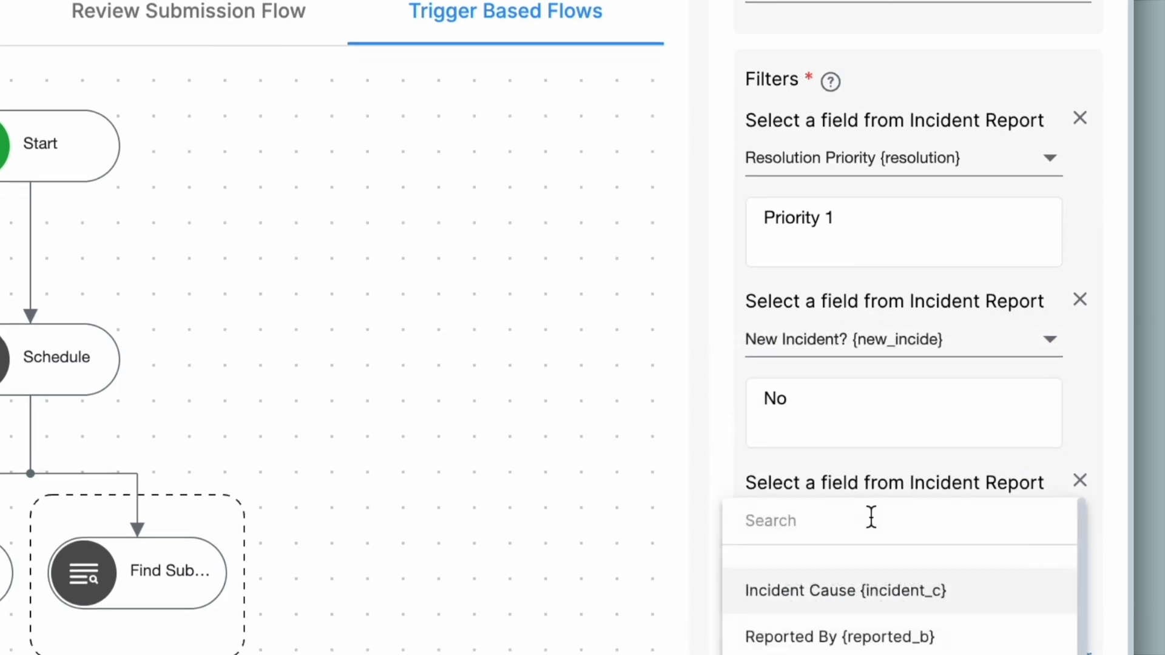
pyautogui.write('stat')
pyautogui.click(886, 364)
pyautogui.click(888, 358)
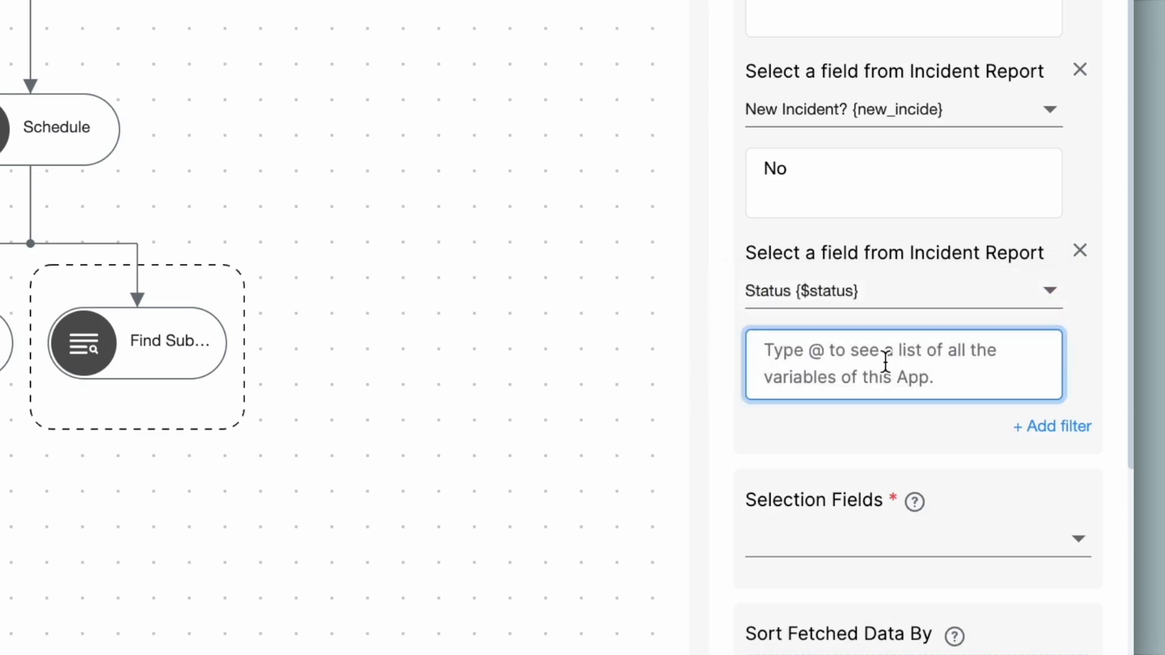
pyautogui.write('SUBMITTED')
# Step: Select all Incident Report fields as the returned selection fields
pyautogui.scroll(-2, 884, 370)
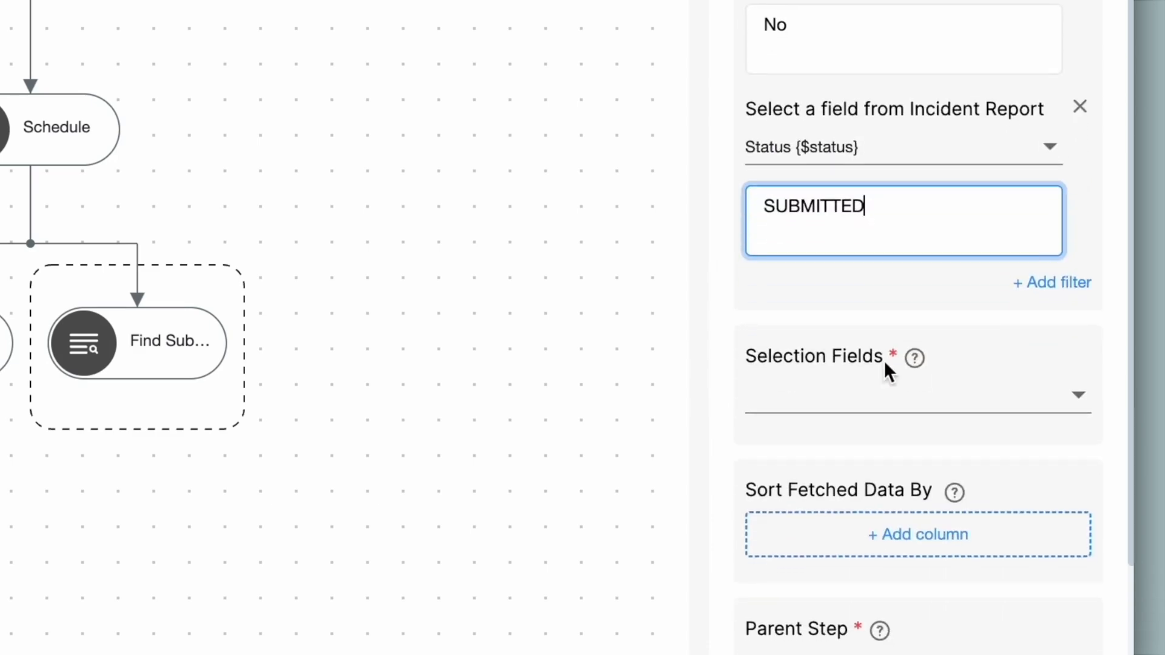
pyautogui.click(901, 400)
pyautogui.click(723, 141)
pyautogui.click(654, 130)
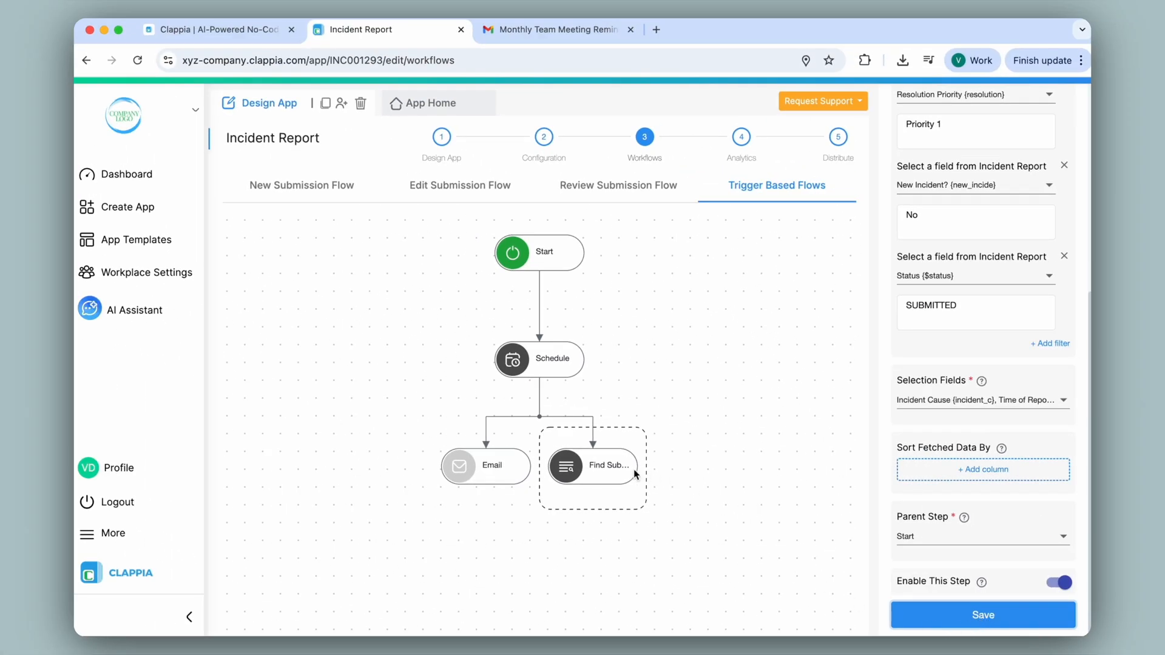
# Step: Add an If step after Find Submissions with condition {find_submi#count} >0 and save it
pyautogui.click(593, 484)
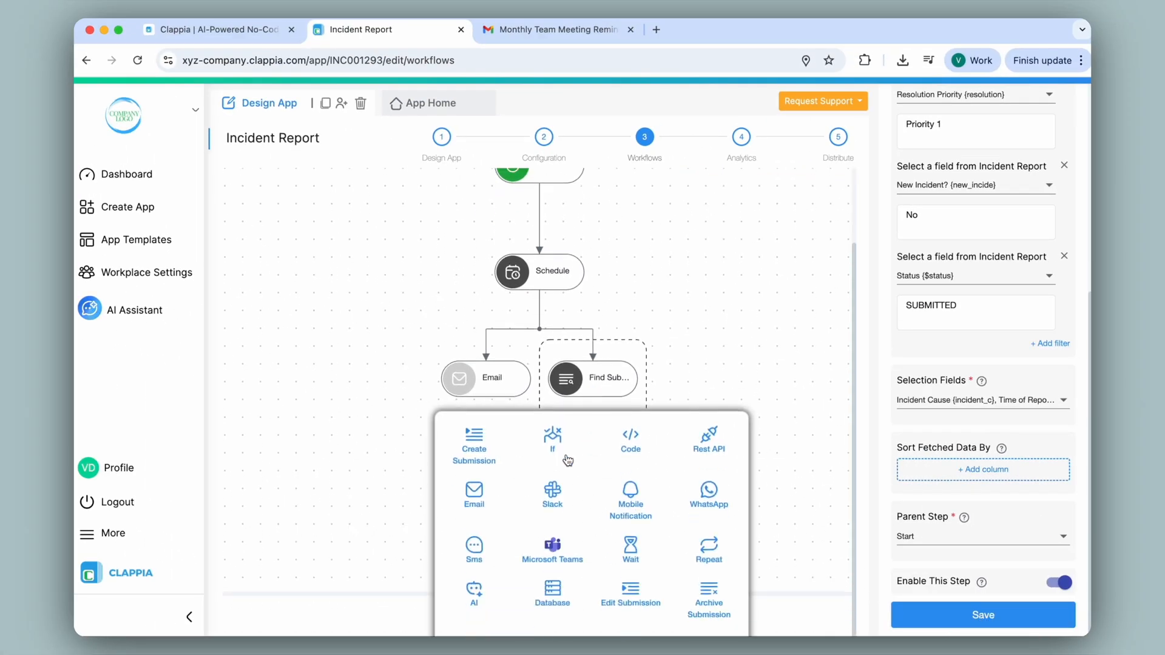
pyautogui.click(561, 447)
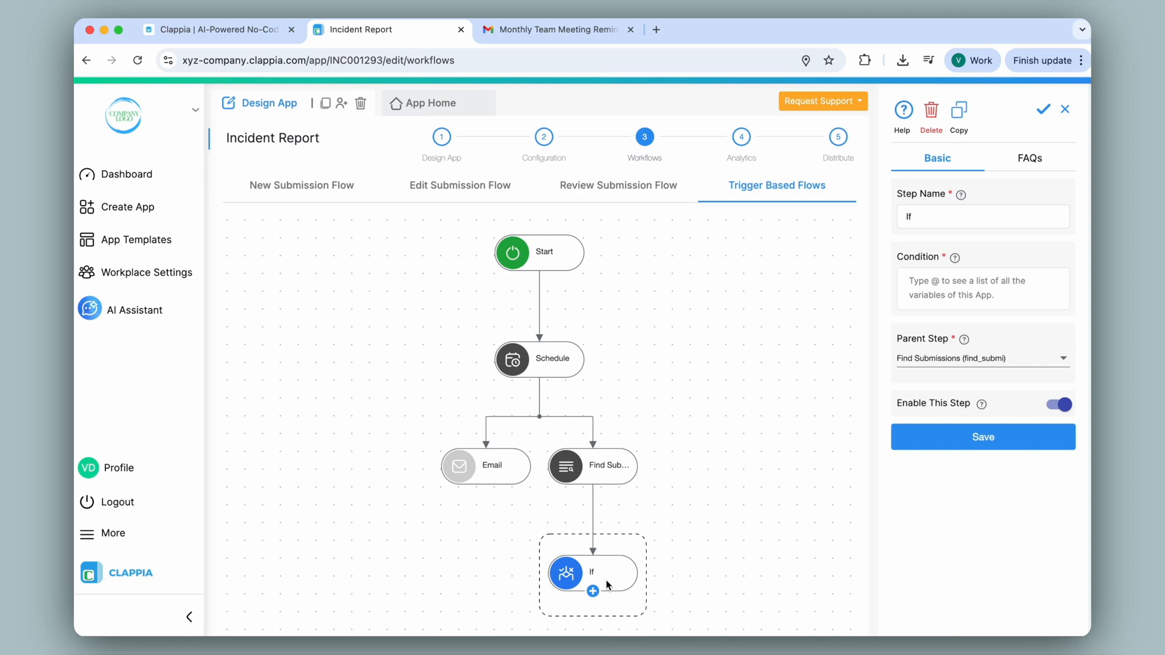
pyautogui.click(942, 288)
pyautogui.write('@count')
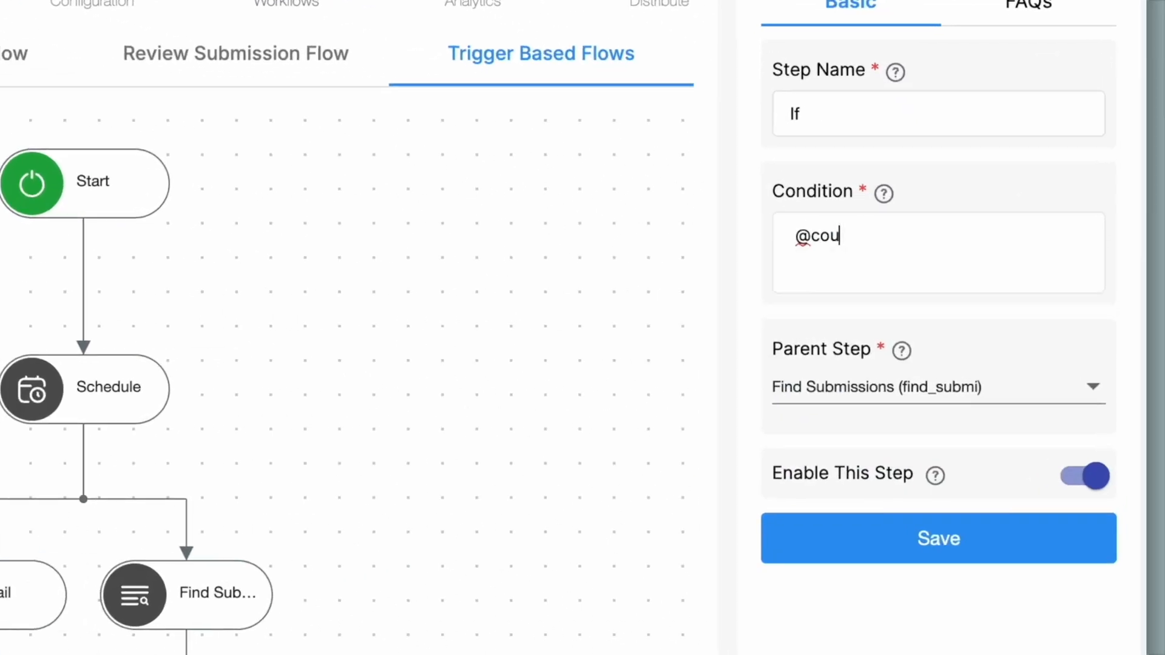
pyautogui.click(980, 302)
pyautogui.write('>0')
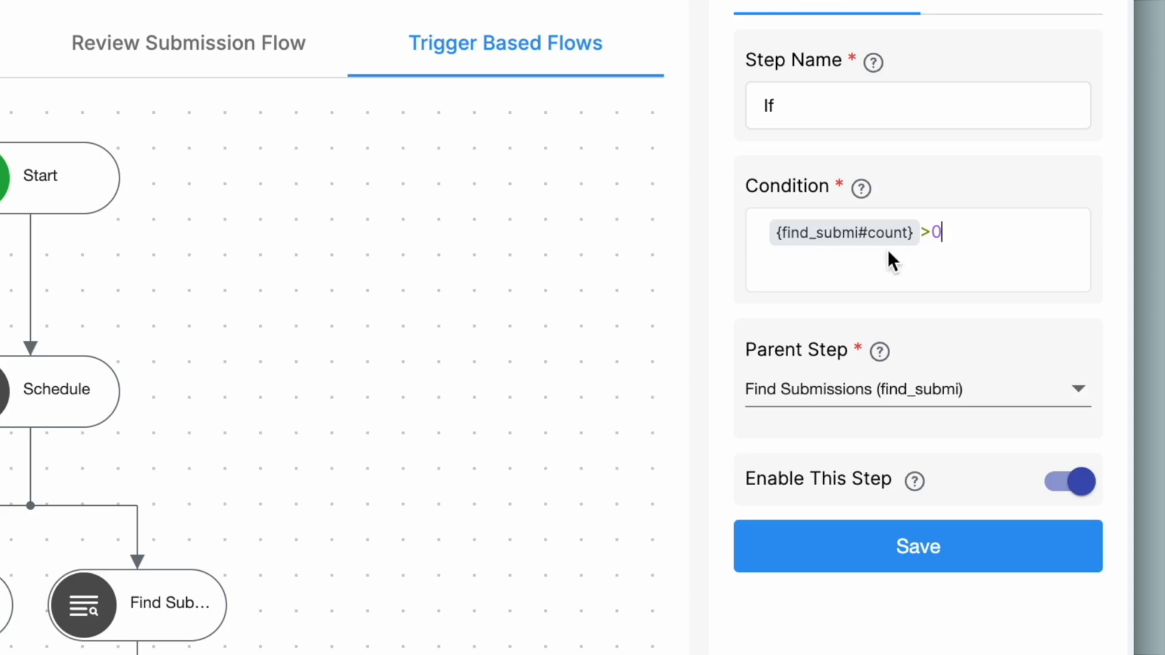
pyautogui.click(975, 546)
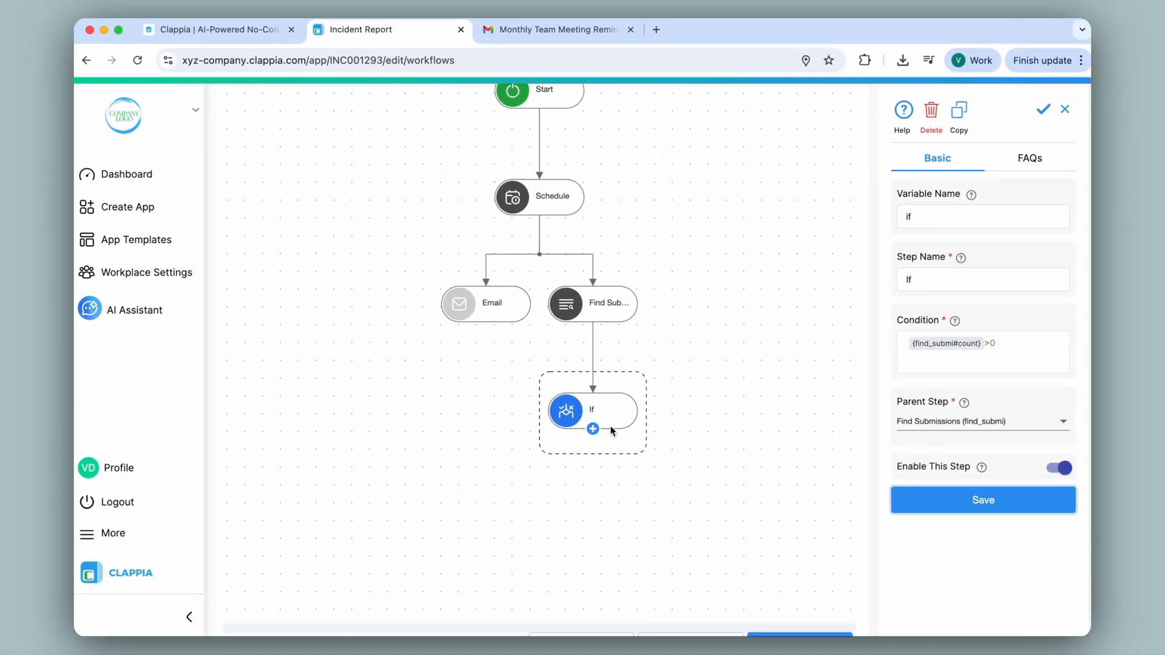
pyautogui.click(593, 429)
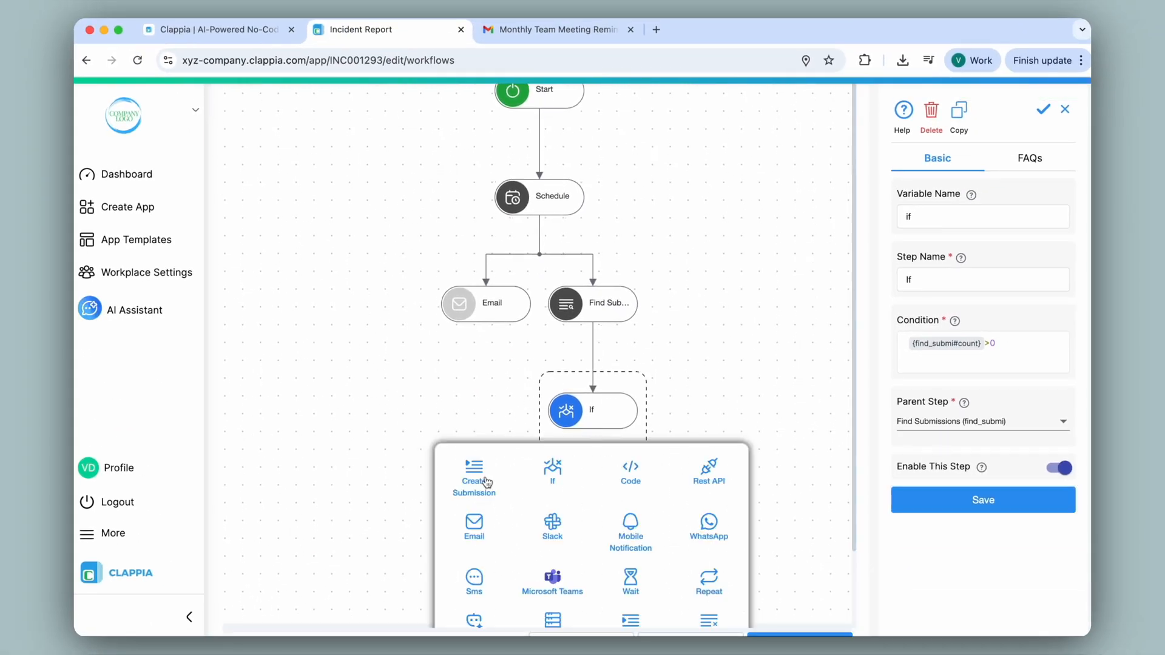
# Step: Save an Email step to the recipient address, subject 'Priority Incidents', body 'Please check the unresolved priority incidents.'
pyautogui.click(484, 534)
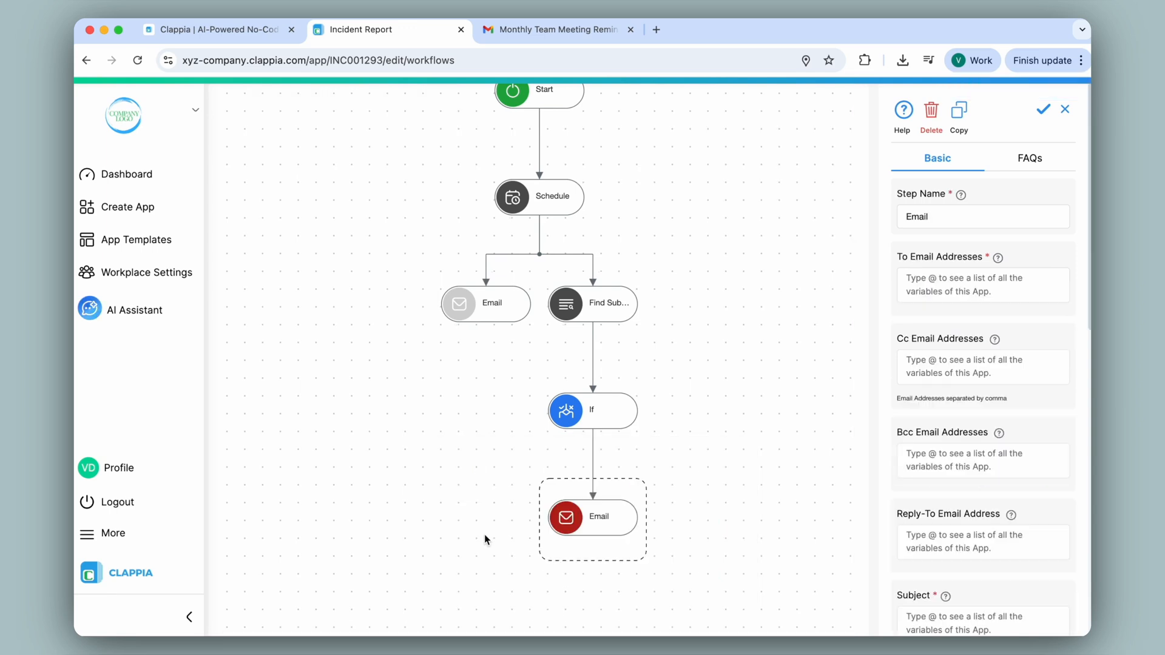
pyautogui.click(958, 287)
pyautogui.scroll(-5, 960, 289)
pyautogui.click(963, 336)
pyautogui.write('Priority Incidents')
pyautogui.scroll(-3, 964, 337)
pyautogui.click(965, 359)
pyautogui.write('Please check the unresolved priority incidents.')
pyautogui.scroll(-5, 983, 560)
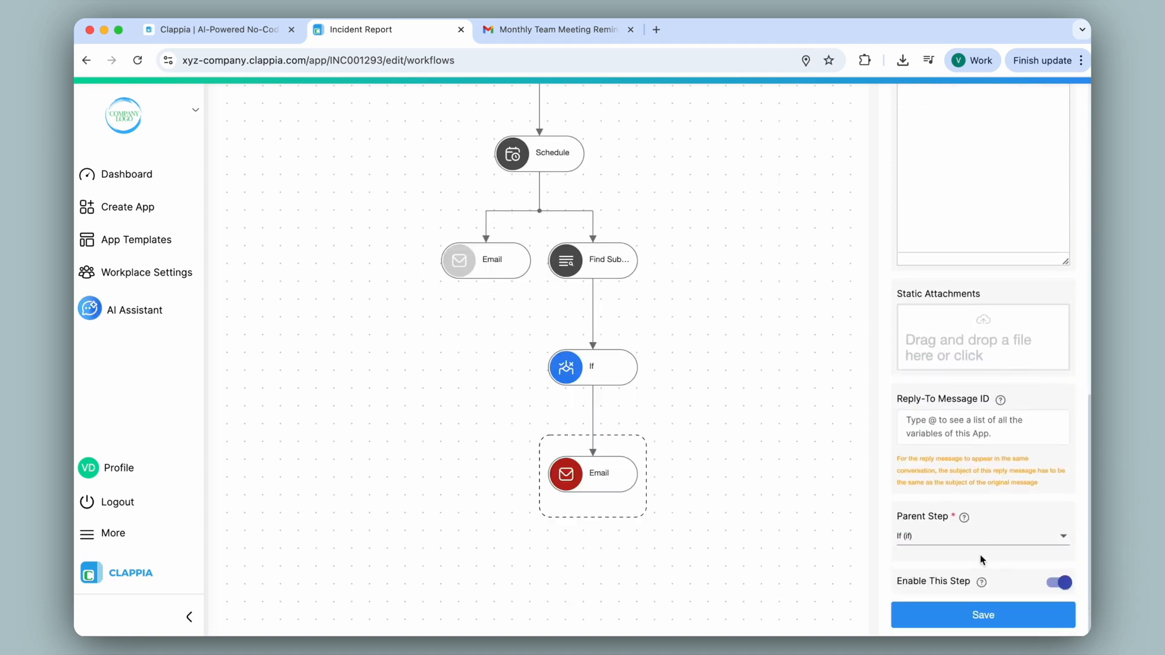
pyautogui.click(990, 616)
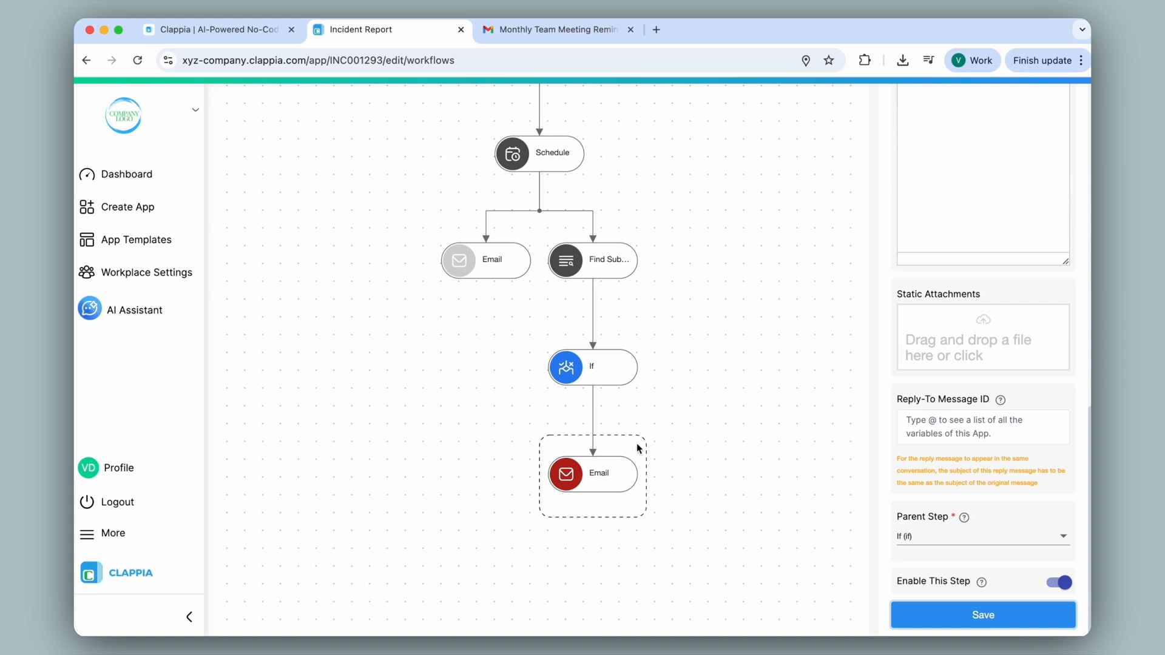
# Step: Review the If and Find Submissions steps, then save the Schedule at 09:00 PM
pyautogui.click(592, 364)
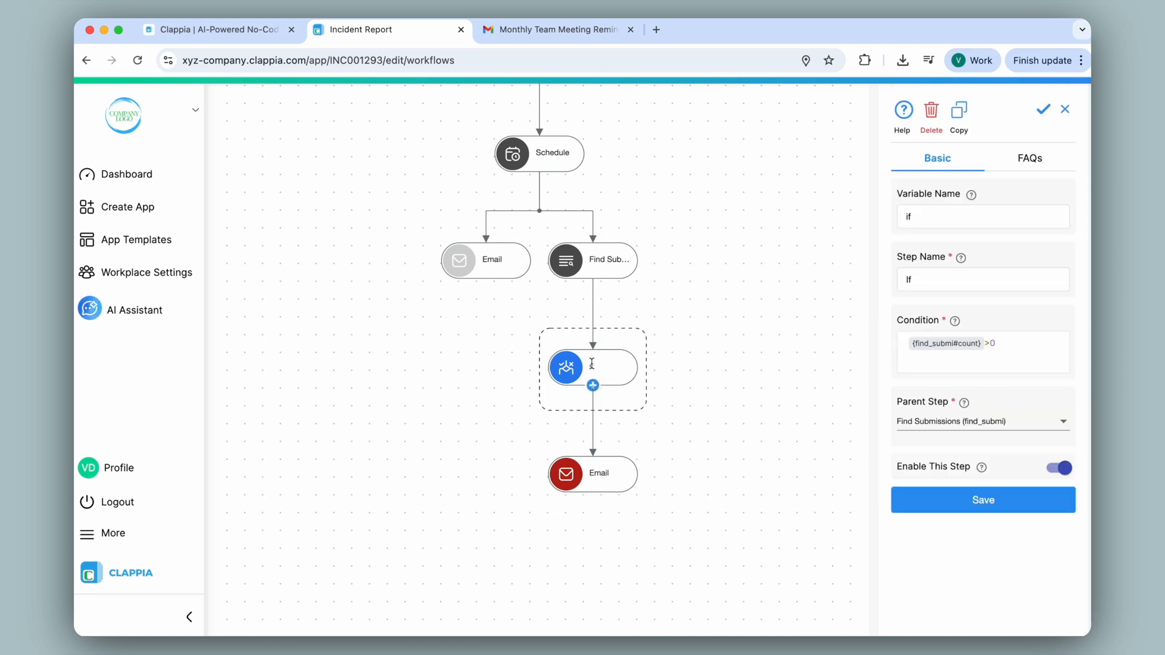
pyautogui.click(592, 274)
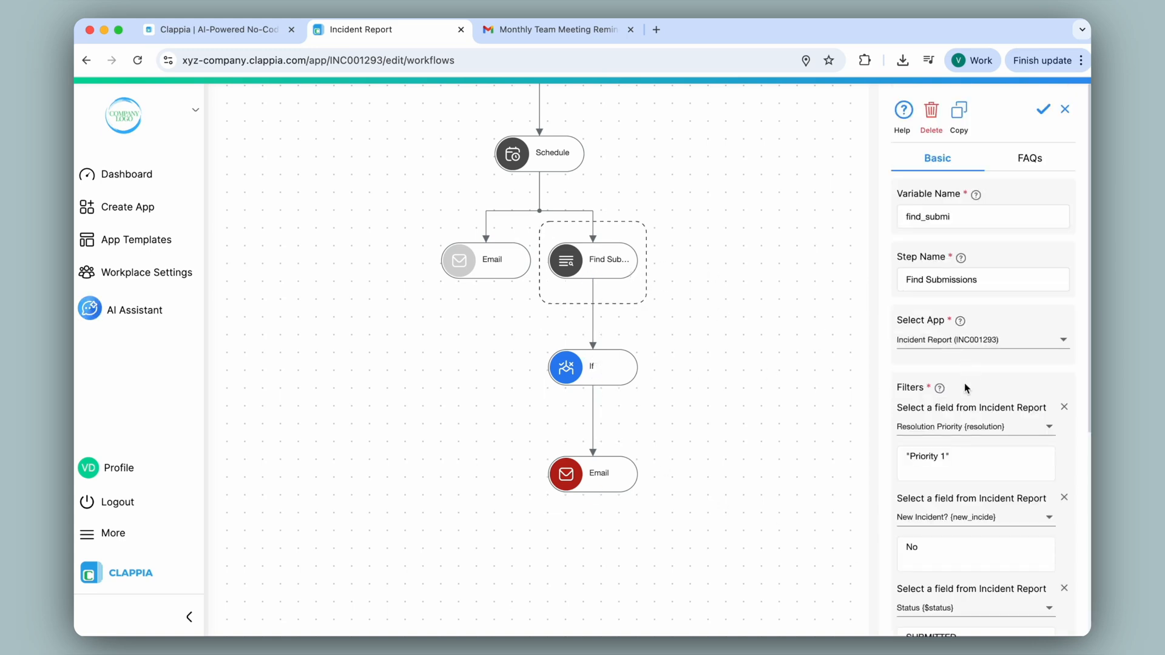
pyautogui.scroll(-3, 966, 389)
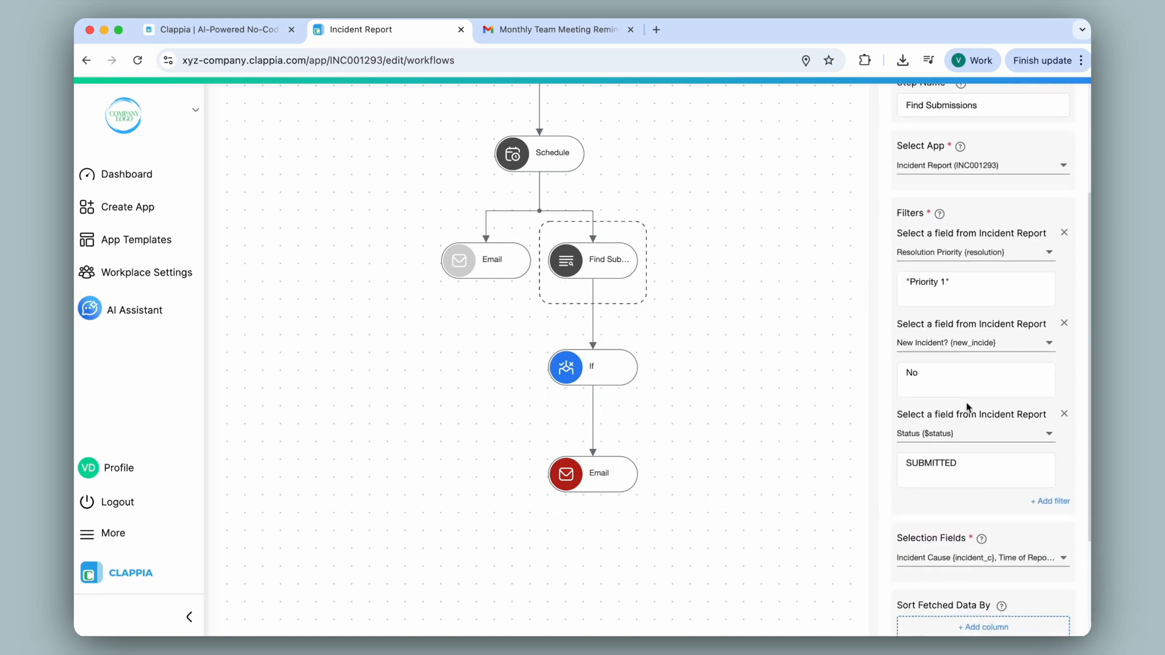
pyautogui.click(565, 153)
pyautogui.click(920, 423)
pyautogui.click(1008, 606)
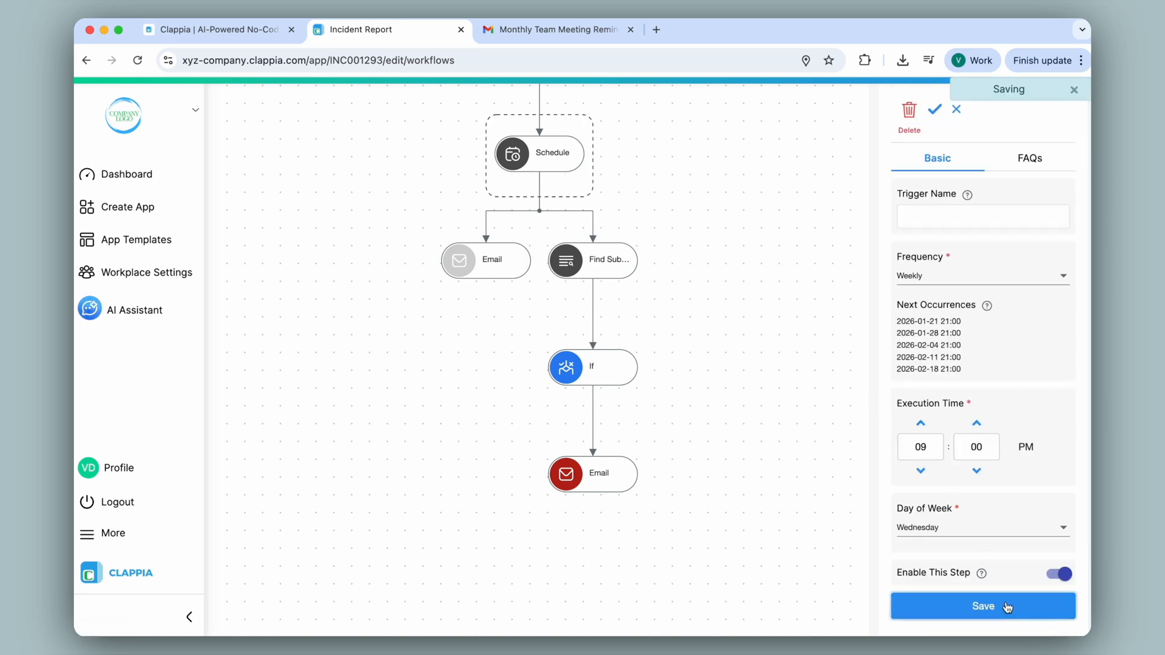
pyautogui.click(497, 30)
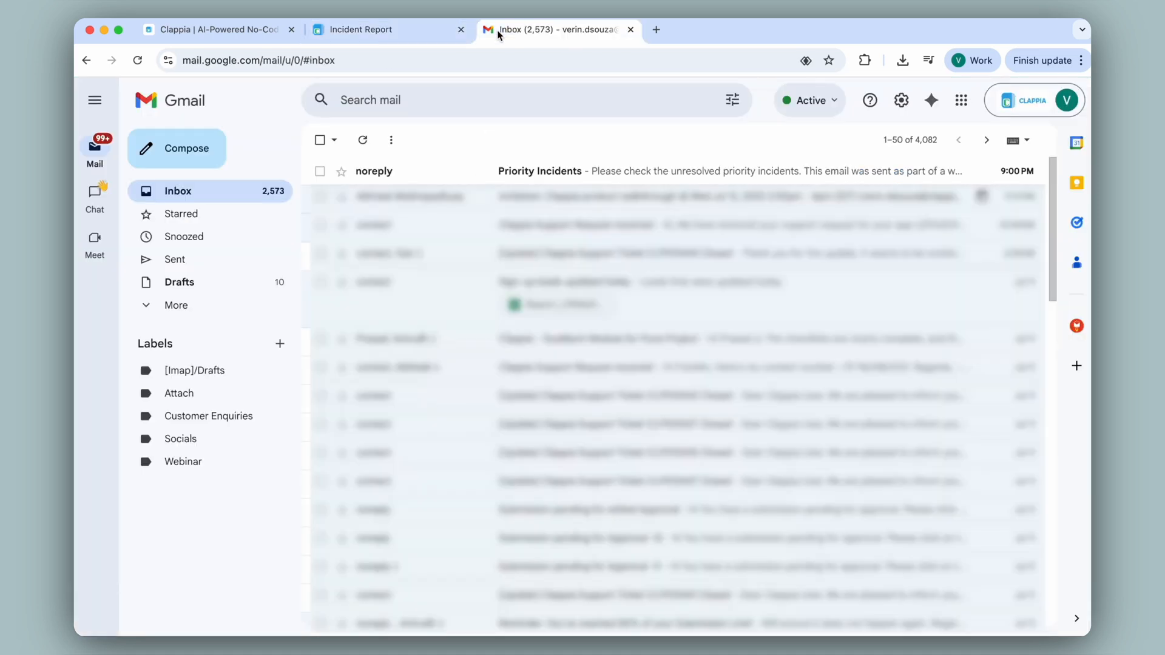
# Step: Read the 'Priority Incidents' alert email, then return to the Incident Report workflow editor
pyautogui.click(460, 174)
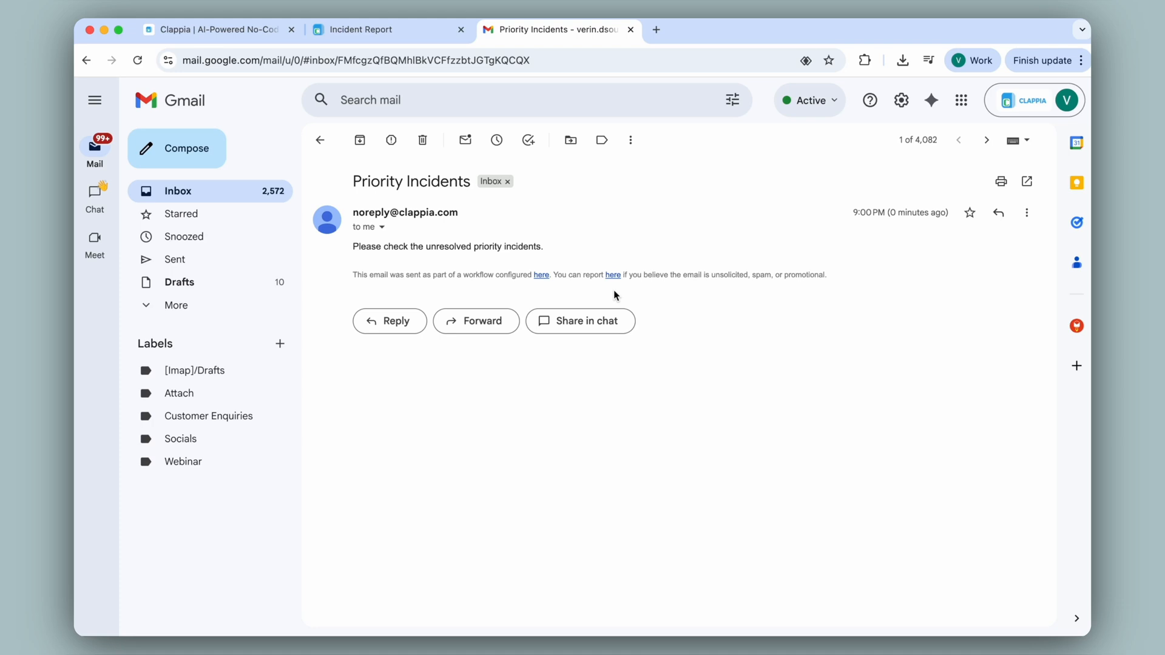
pyautogui.click(369, 30)
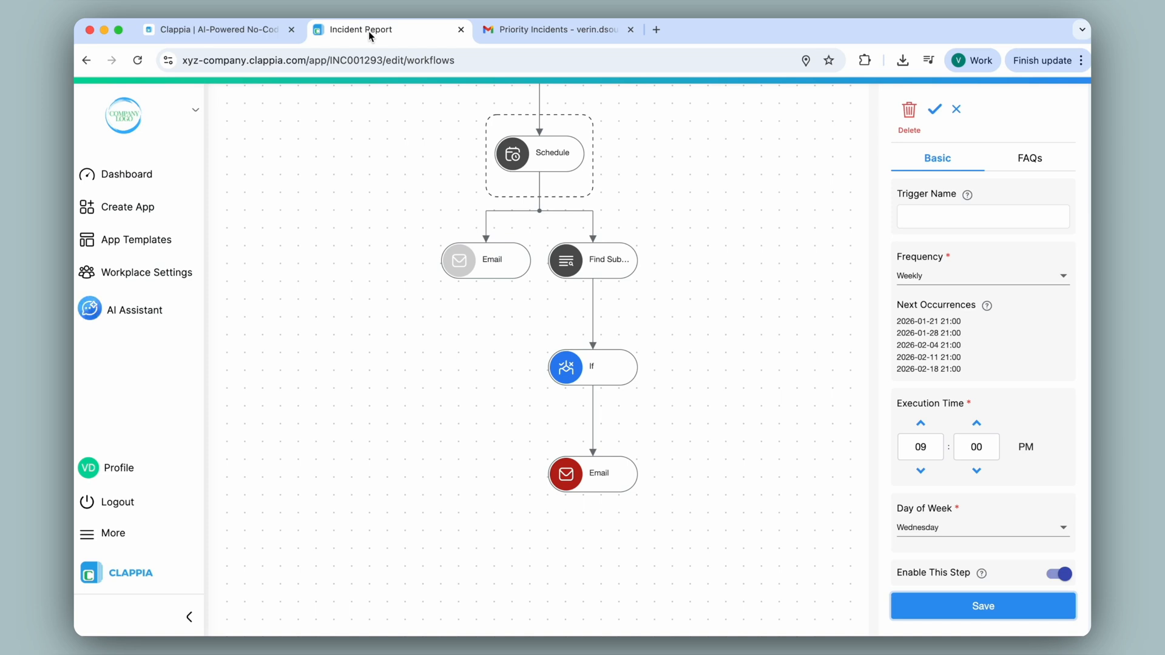
pyautogui.scroll(5, 737, 288)
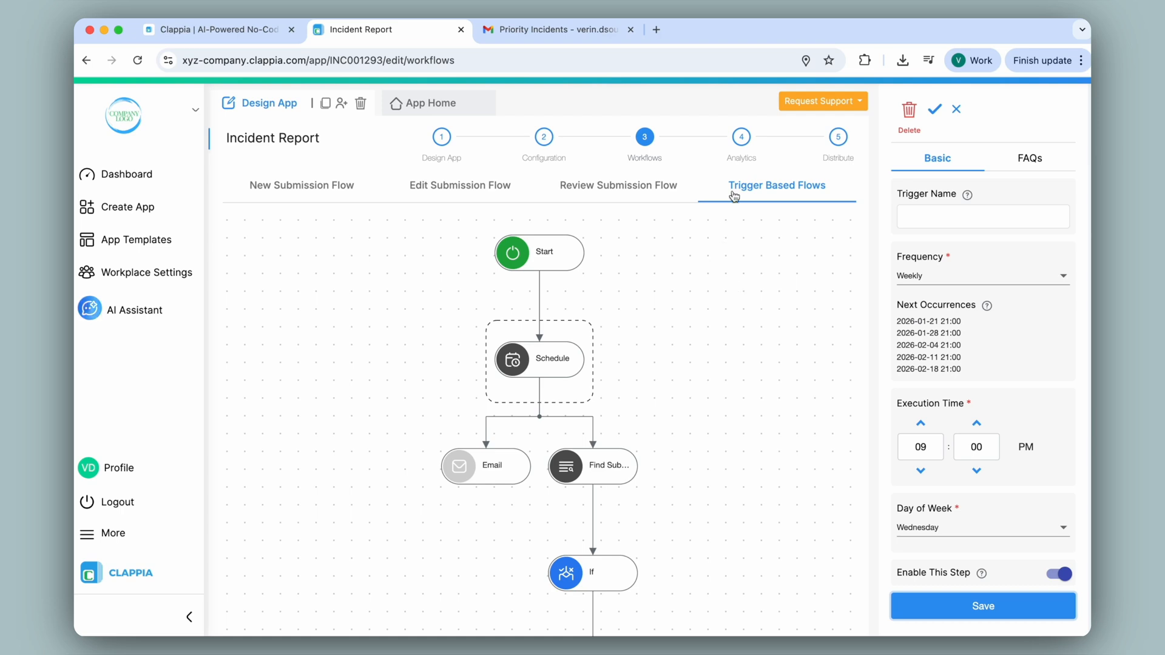
pyautogui.click(807, 105)
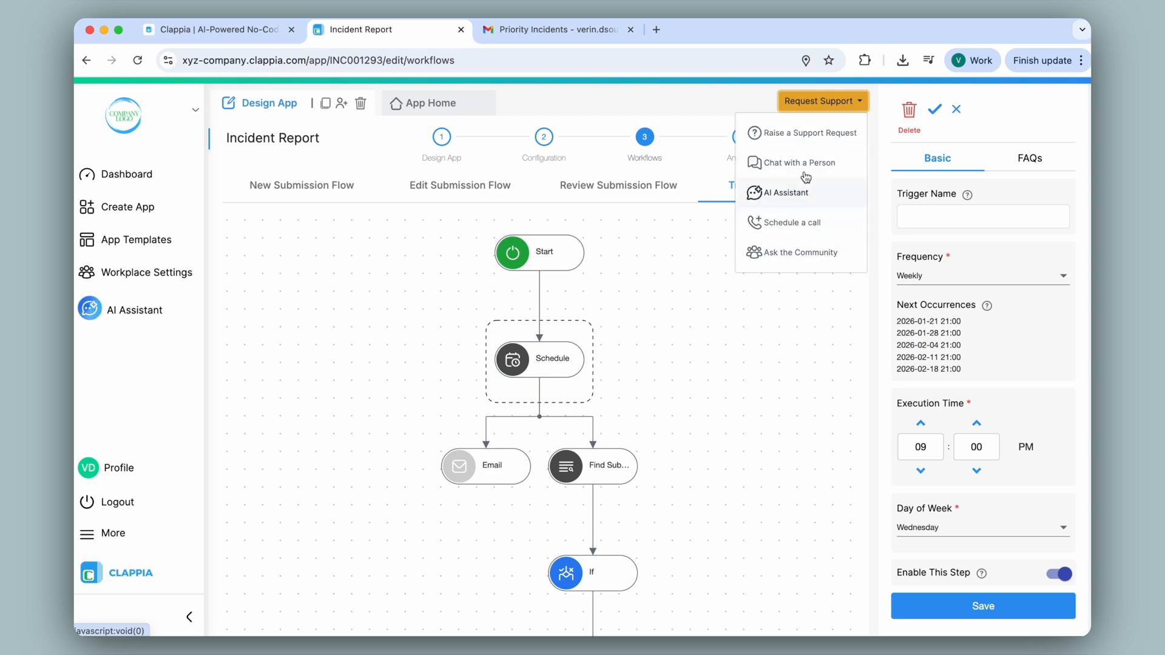
pyautogui.click(715, 110)
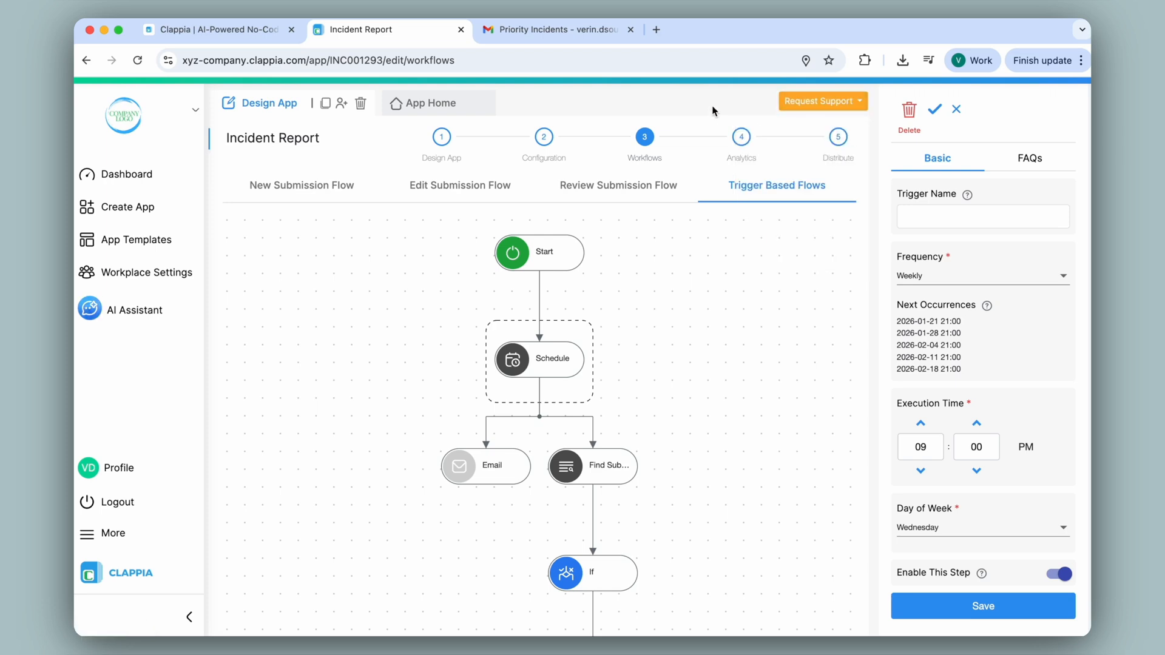